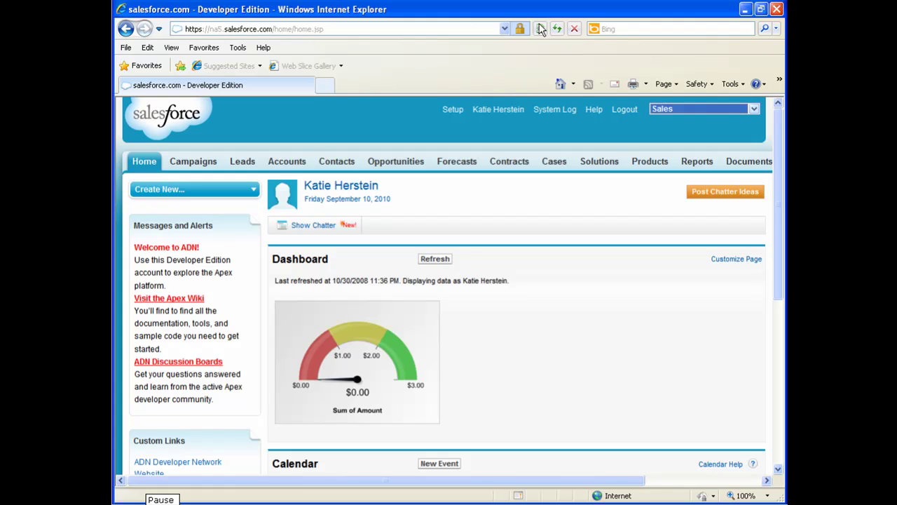
- Search AppExchange for 'informatica' and open the Salesforce Integration - Data Loader listing
left_click(752, 109)
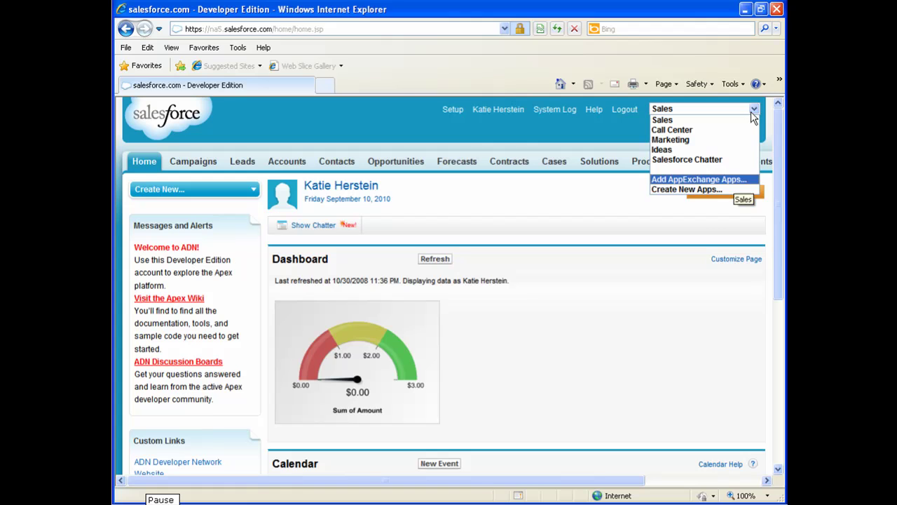
left_click(736, 181)
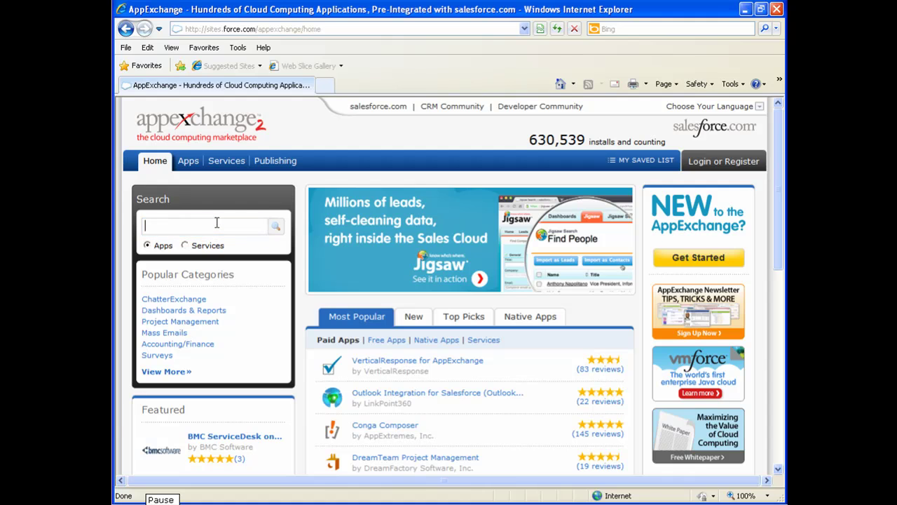
type("informatica")
left_click(279, 226)
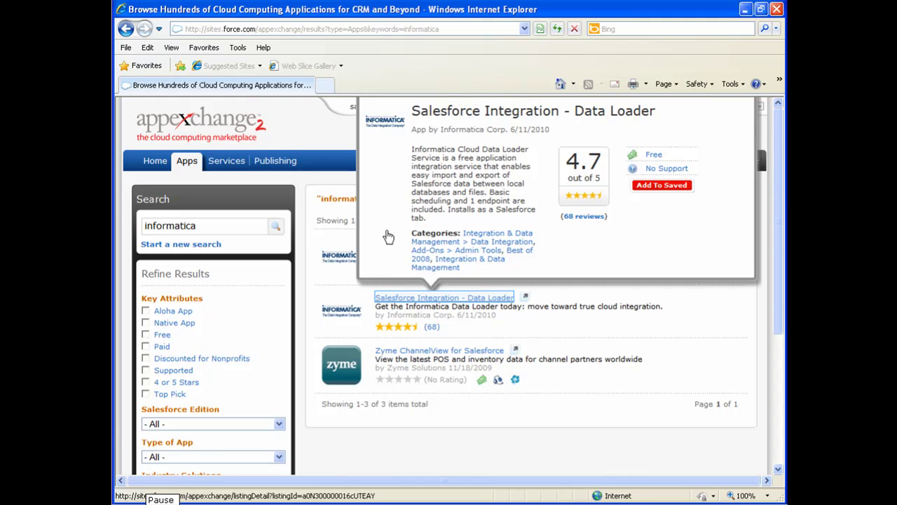
left_click(477, 300)
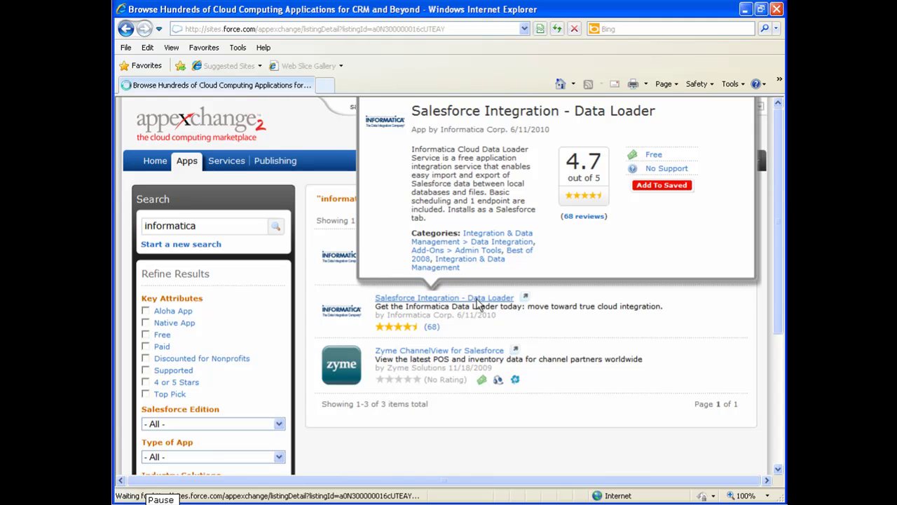
scroll(477, 306, "down", 1)
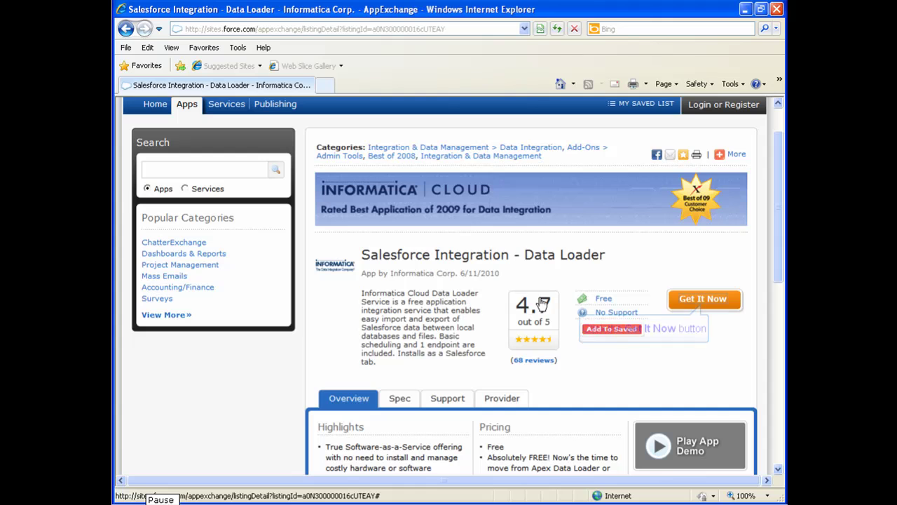
- Get the Data Loader app for production Salesforce as a system administrator, accepting the terms
left_click(702, 299)
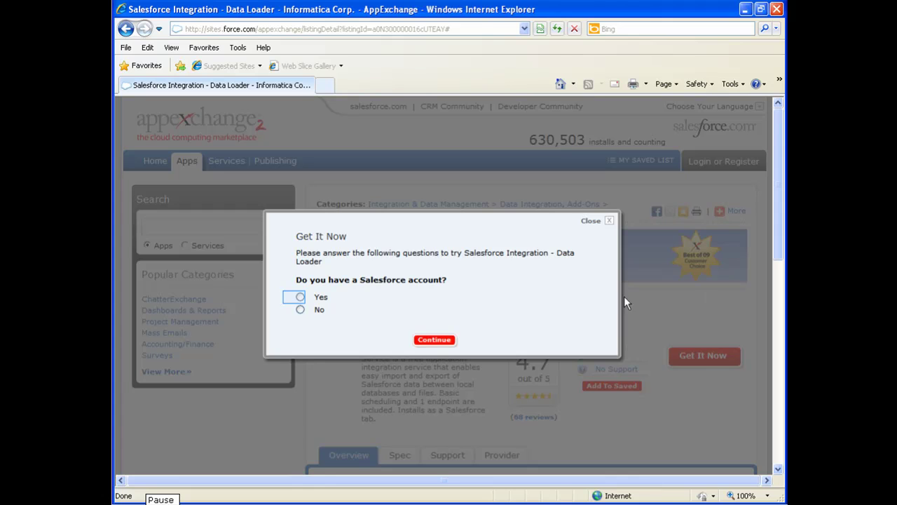
left_click(300, 298)
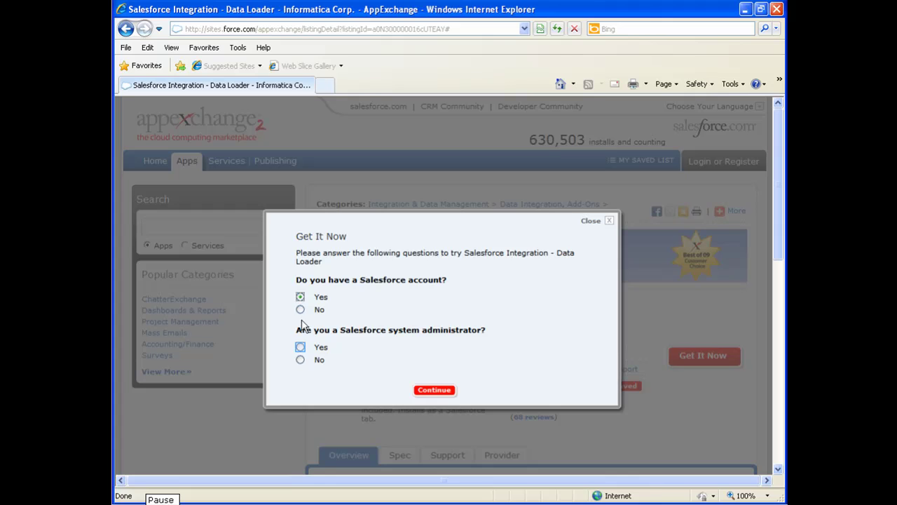
left_click(301, 347)
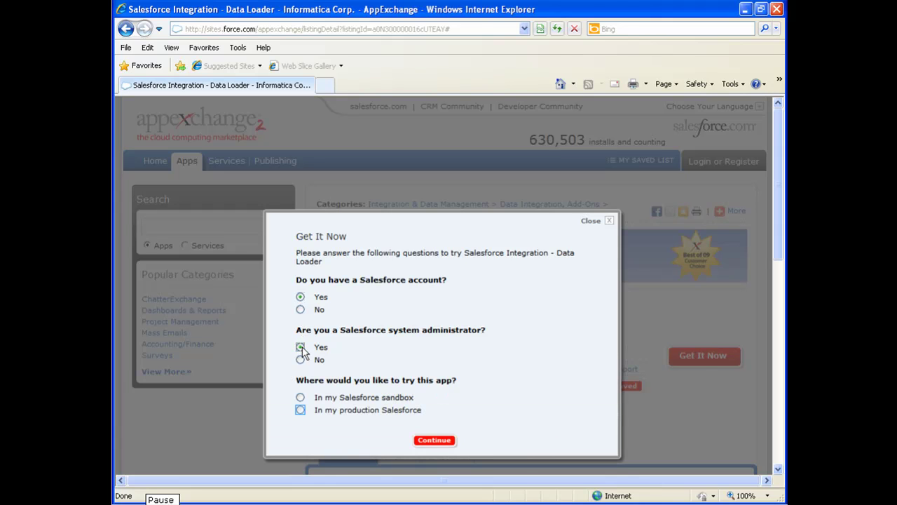
left_click(300, 410)
left_click(434, 440)
scroll(464, 259, "down", 3)
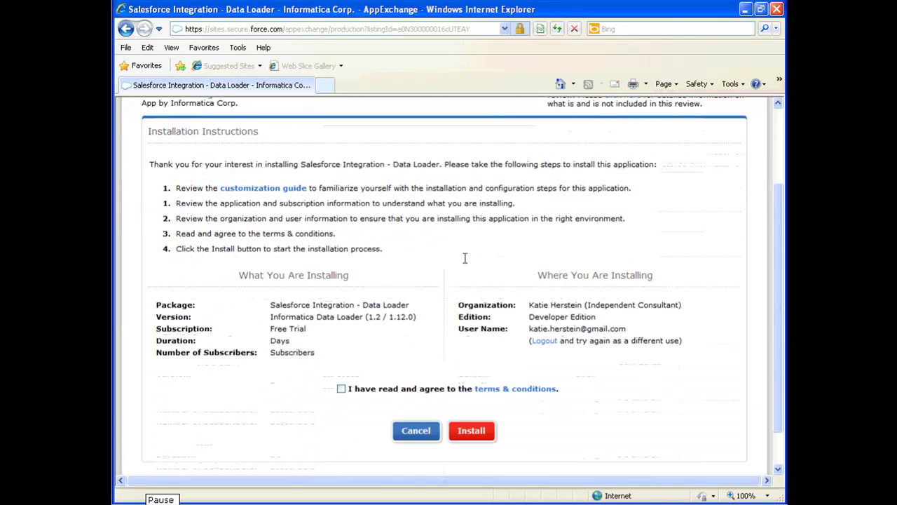
left_click(341, 389)
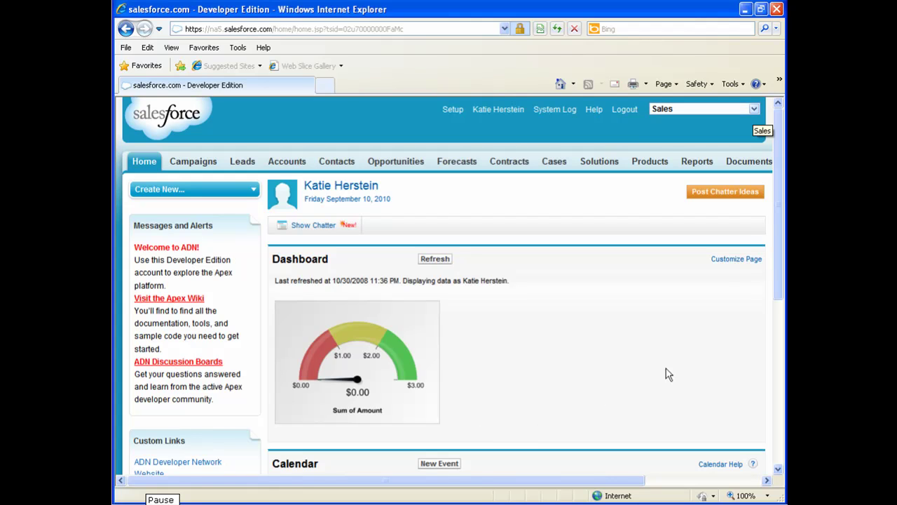
- Switch to the Informatica Data Loader app and sign in to Informatica Cloud via Single Sign-On
left_click(753, 110)
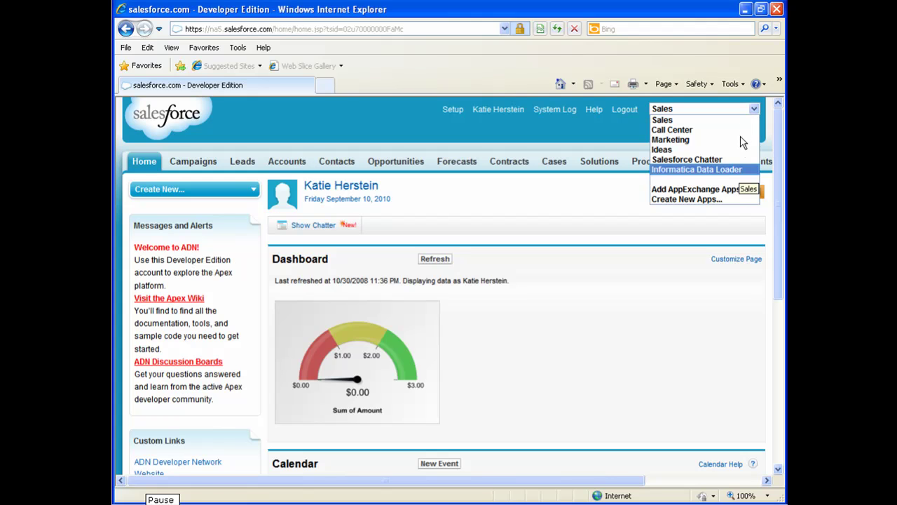
left_click(738, 170)
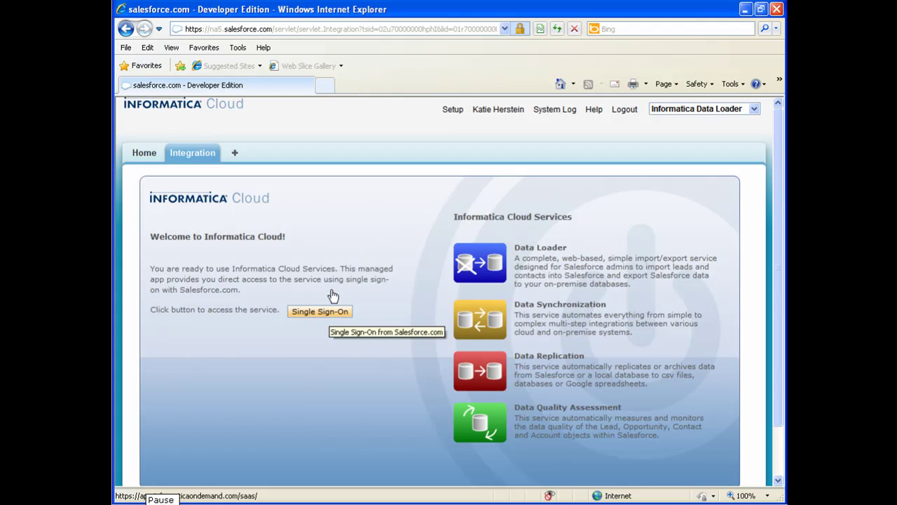
left_click(329, 316)
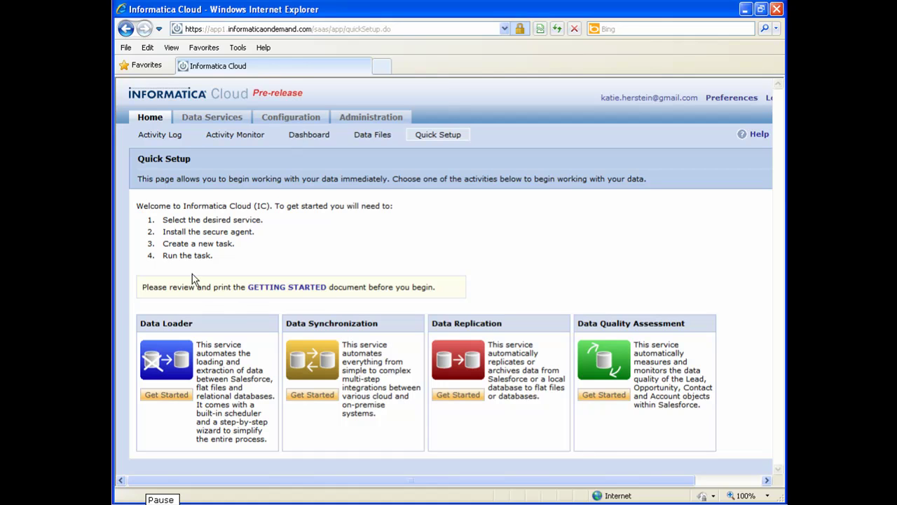
left_click_drag(140, 323, 204, 339)
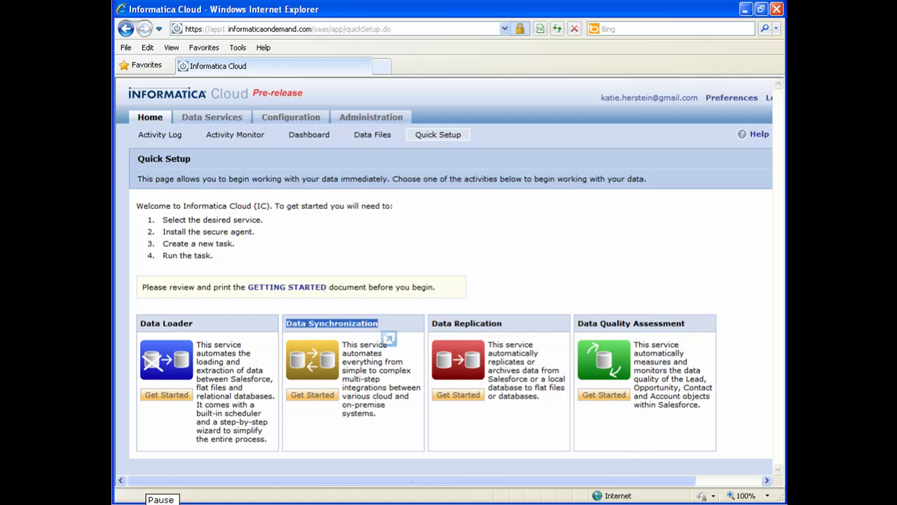
left_click_drag(429, 323, 513, 338)
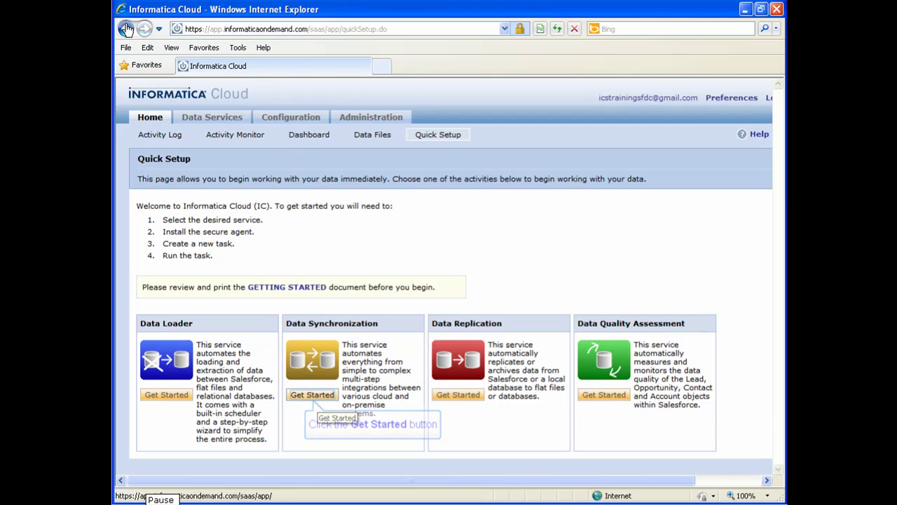
- Start Data Synchronization setup, then download and run the Windows Secure Agent installer
left_click(312, 395)
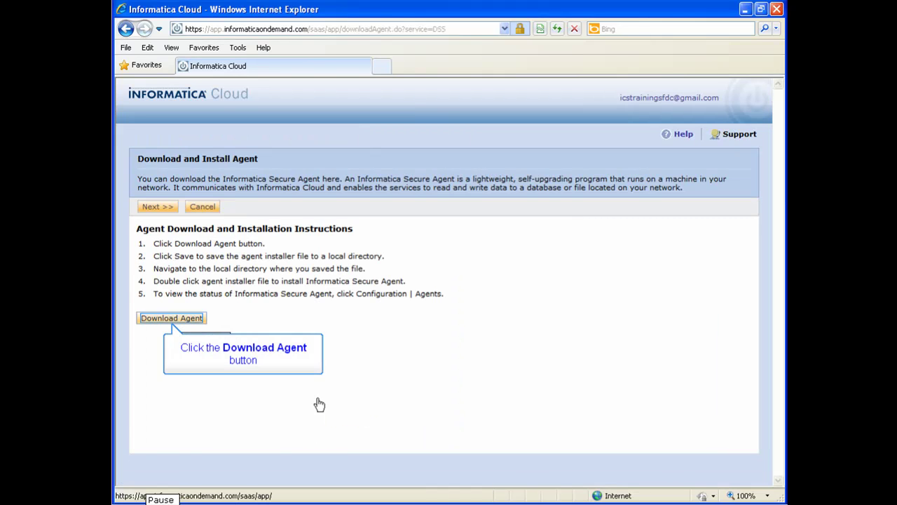
left_click(175, 320)
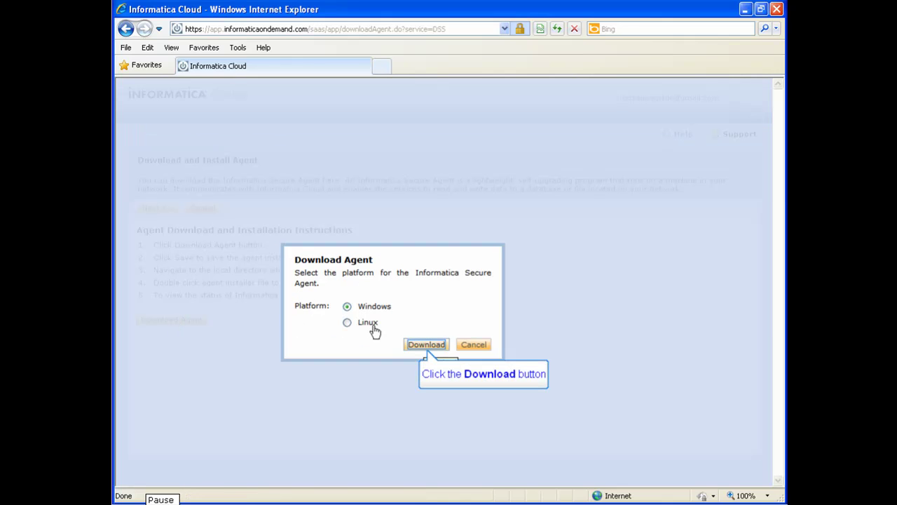
left_click(425, 345)
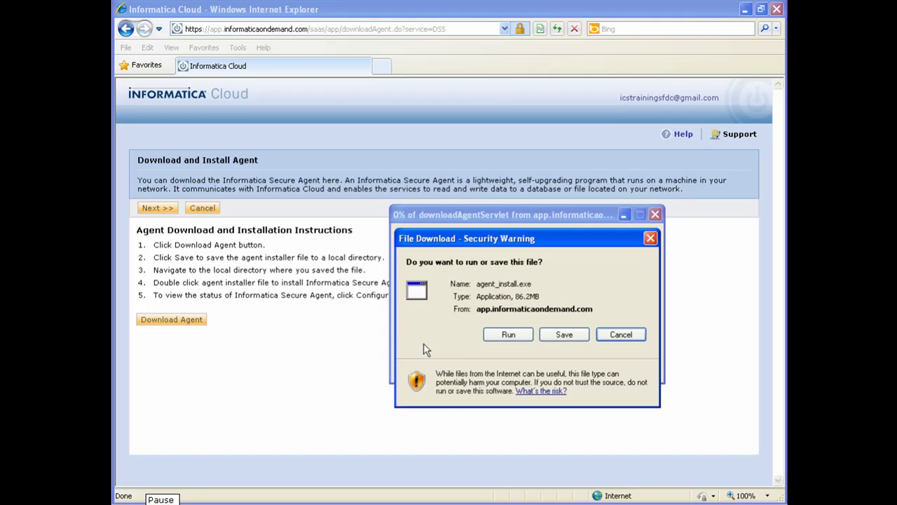
left_click(502, 337)
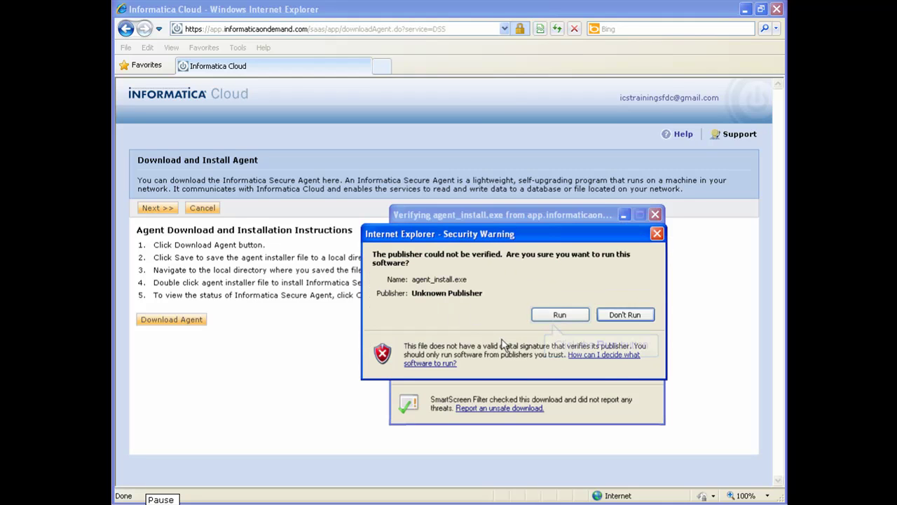
left_click(550, 318)
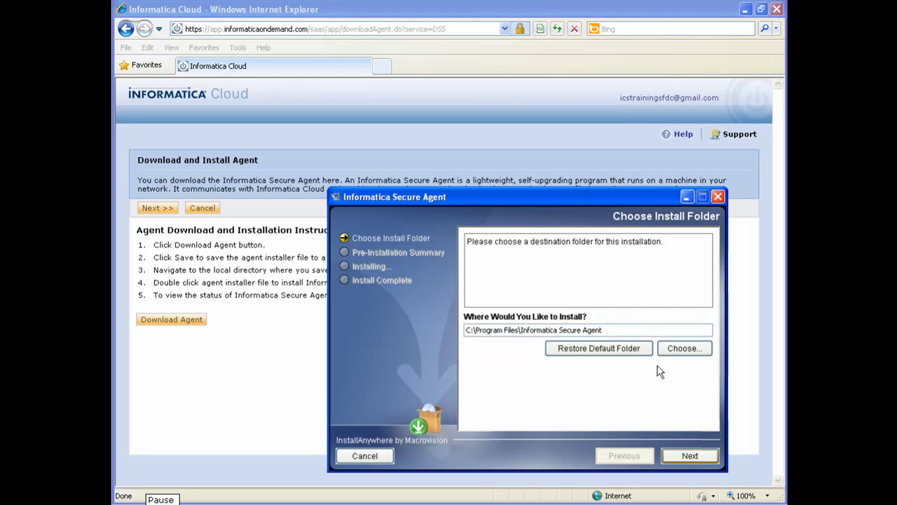
- Install the Secure Agent into the default C:\Program Files\Informatica Secure Agent folder
left_click(679, 457)
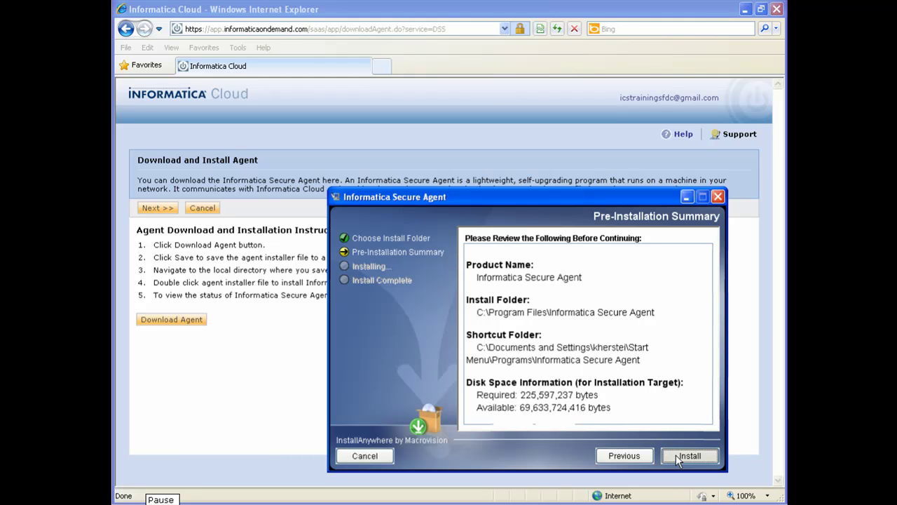
left_click(676, 455)
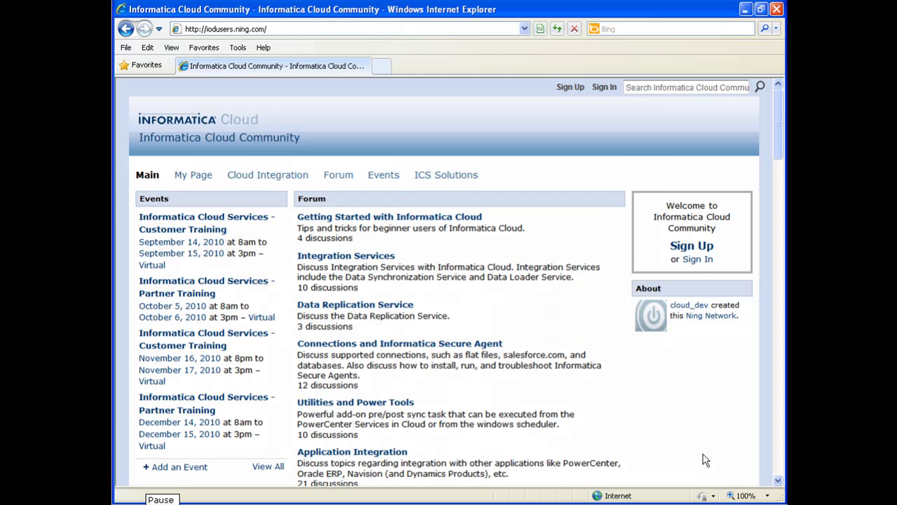
- Go to the community's Getting Started forum and open the 'Getting Started with Informatica Cloud' topic
key("alt+d")
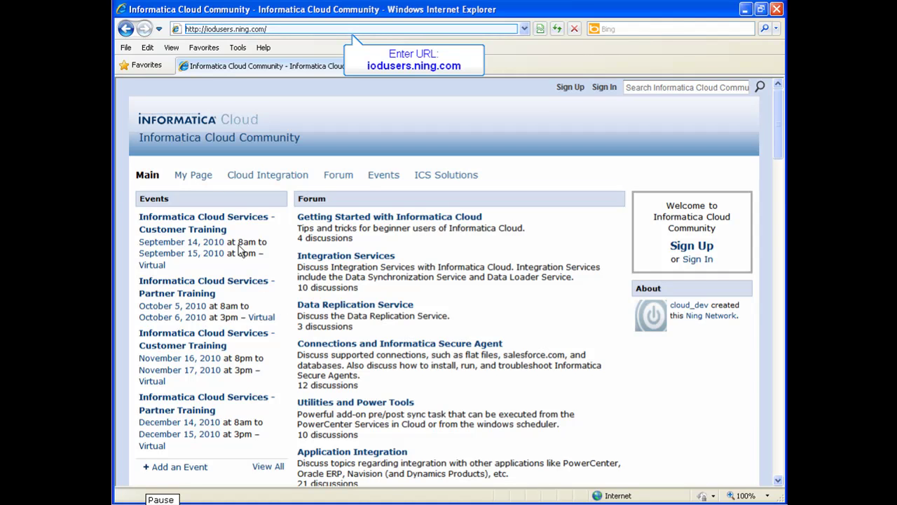
left_click(191, 30)
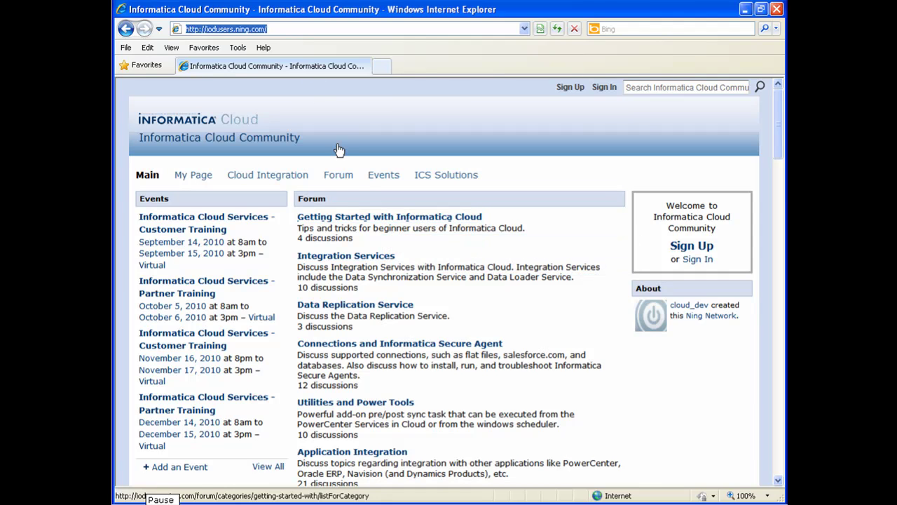
left_click(345, 222)
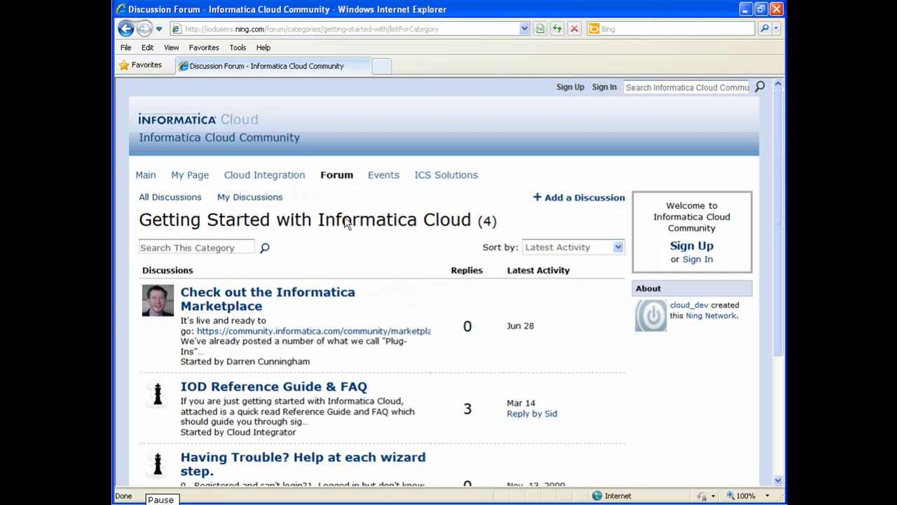
scroll(346, 221, "down", 5)
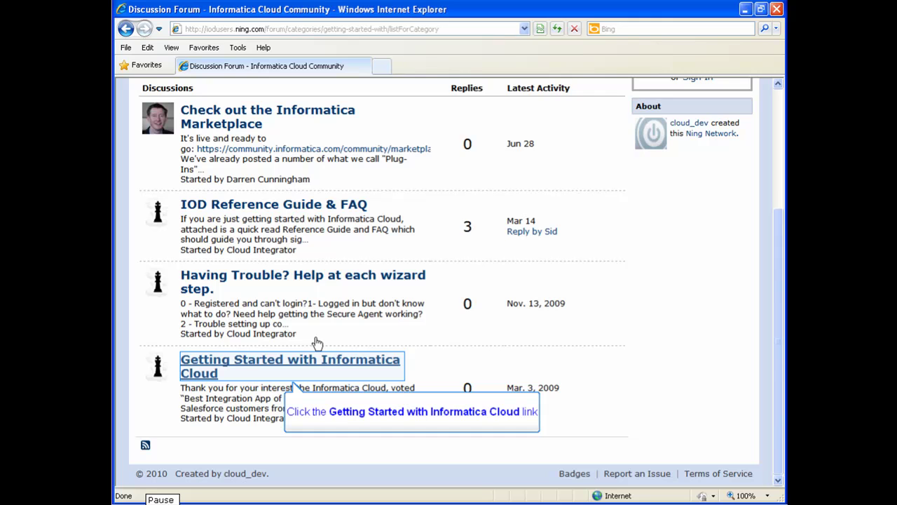
left_click(306, 359)
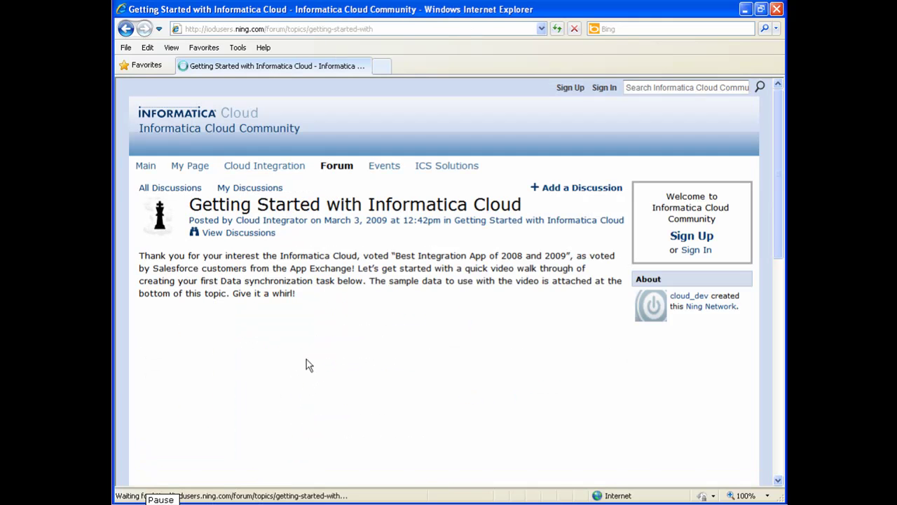
scroll(417, 229, "down", 5)
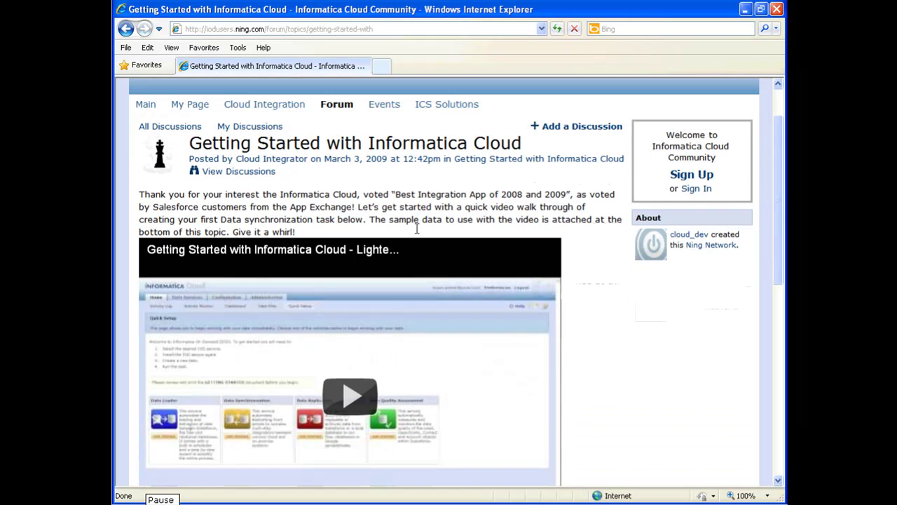
scroll(417, 229, "down", 6)
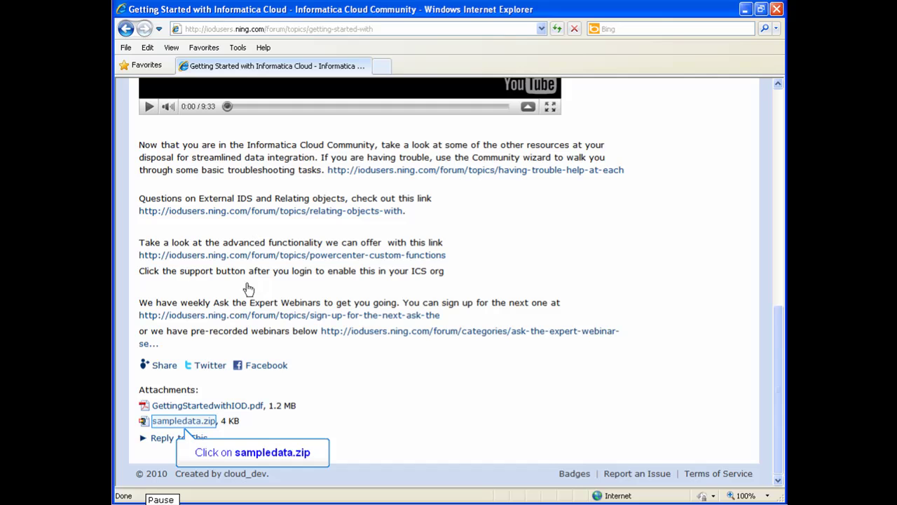
- Save sampledata.zip to the Desktop and open it in WinZip
left_click(184, 421)
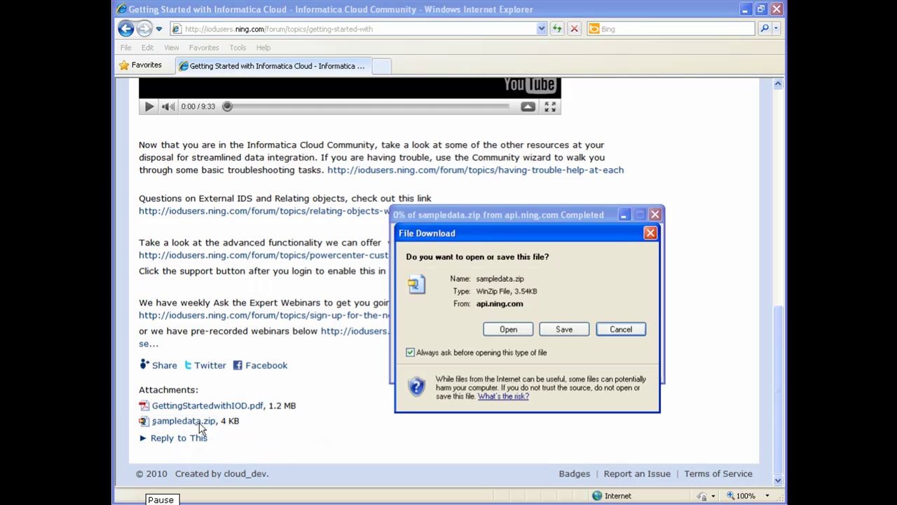
left_click(565, 330)
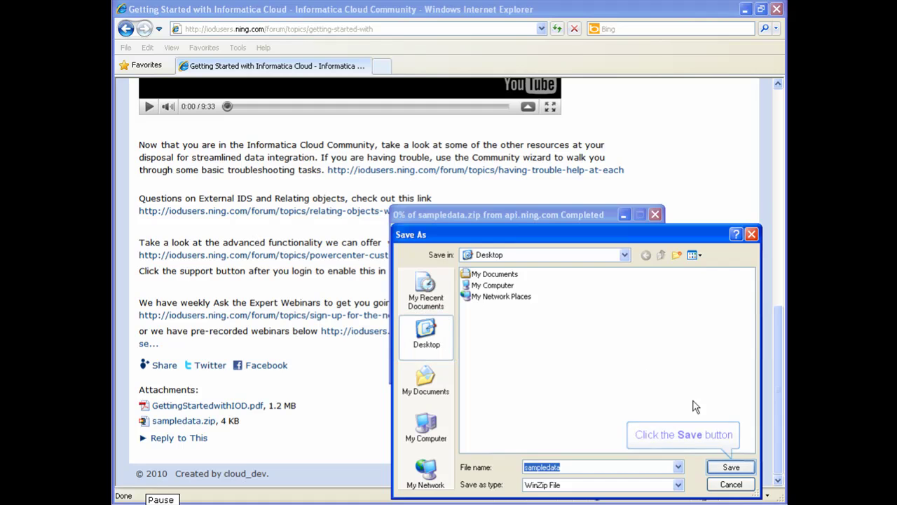
left_click(731, 466)
left_click(524, 364)
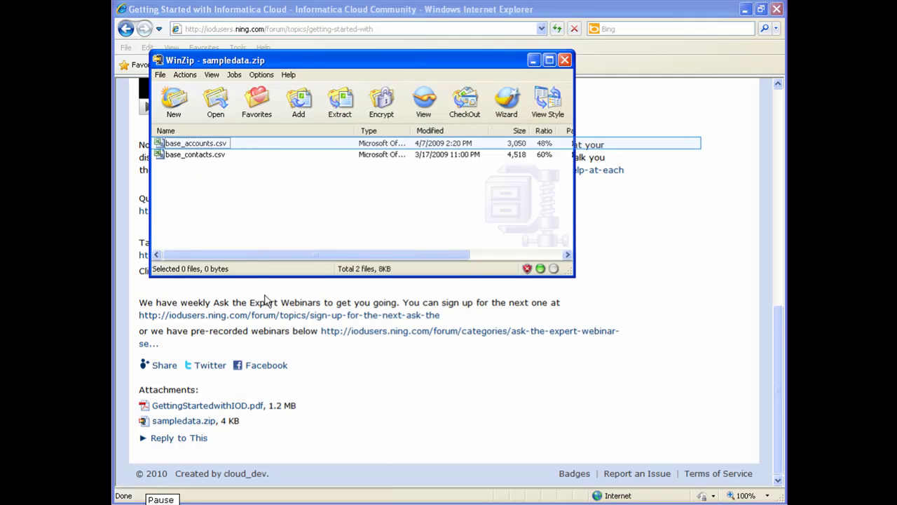
- Extract base_accounts.csv and base_contacts.csv into C:\InformaticaDataFiles
left_click(201, 144)
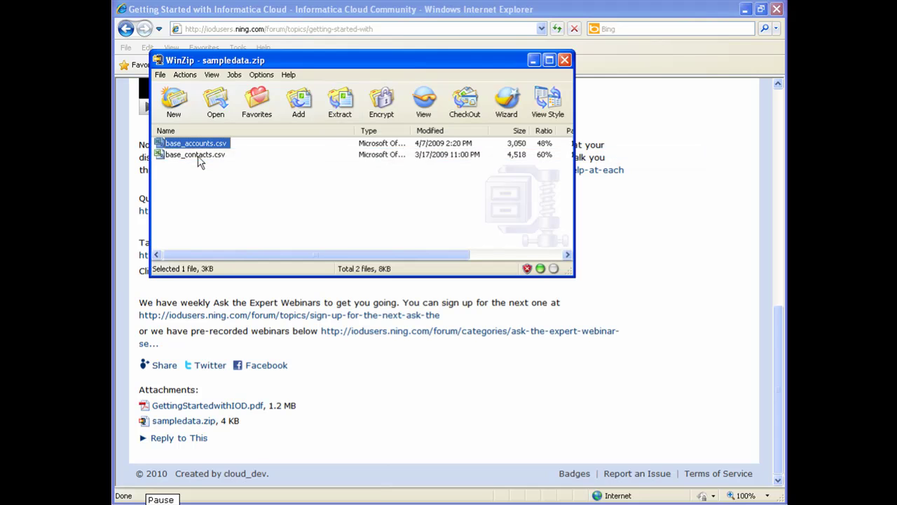
left_click(199, 155, "shift")
left_click(355, 108)
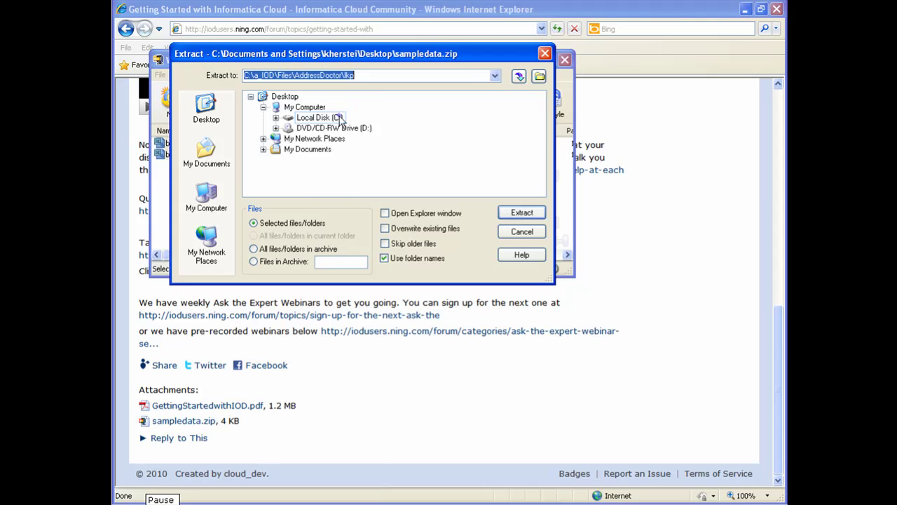
left_click(340, 118)
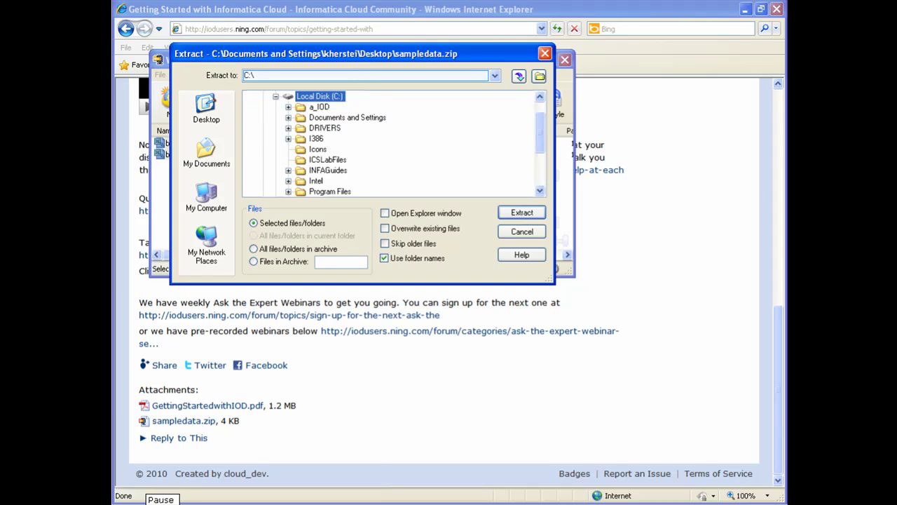
left_click(324, 75)
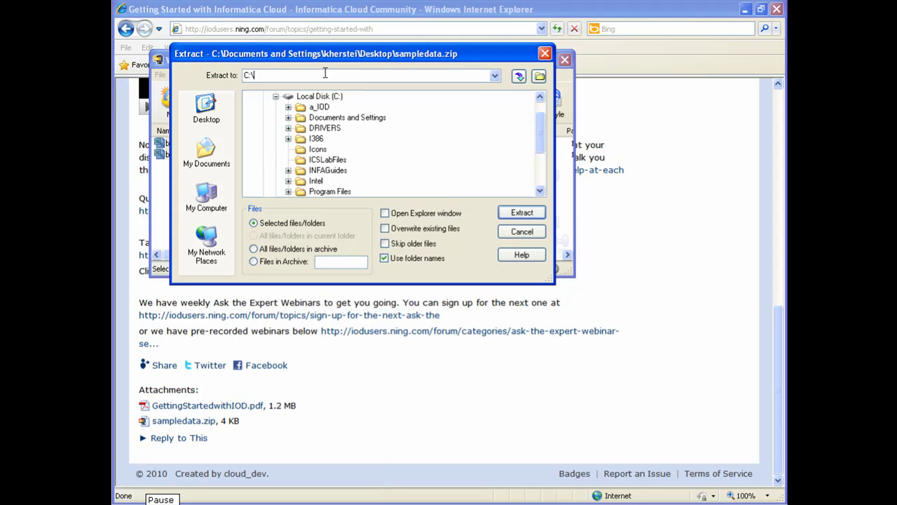
type("InformaticaDataFiles")
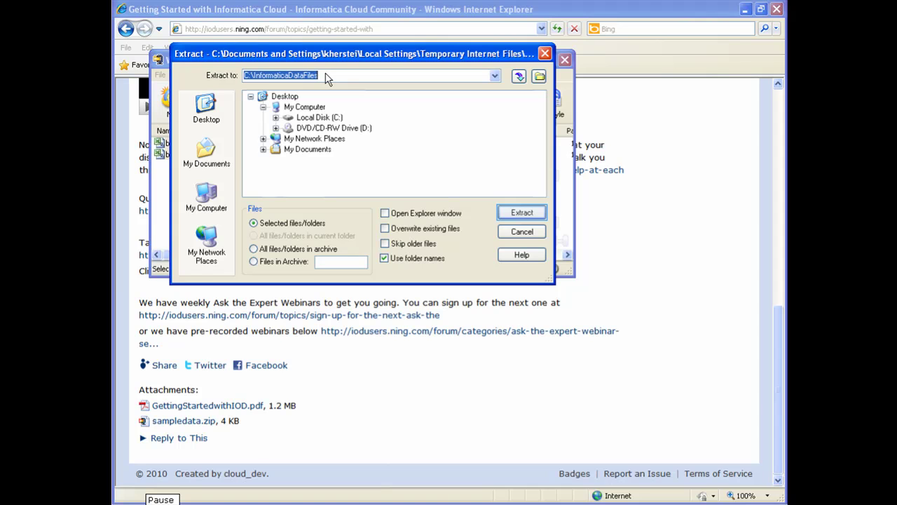
left_click(512, 215)
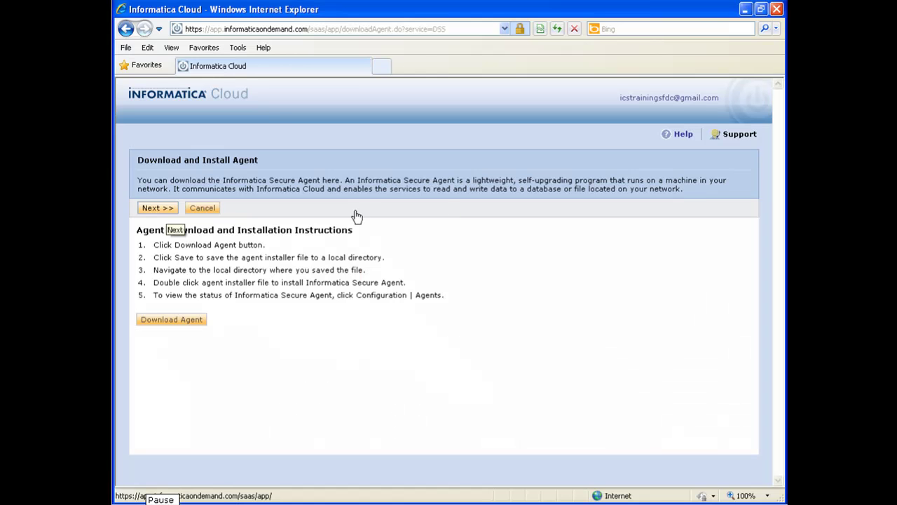
- Continue past the agent download page into the Data Synchronization Task Wizard
left_click(167, 210)
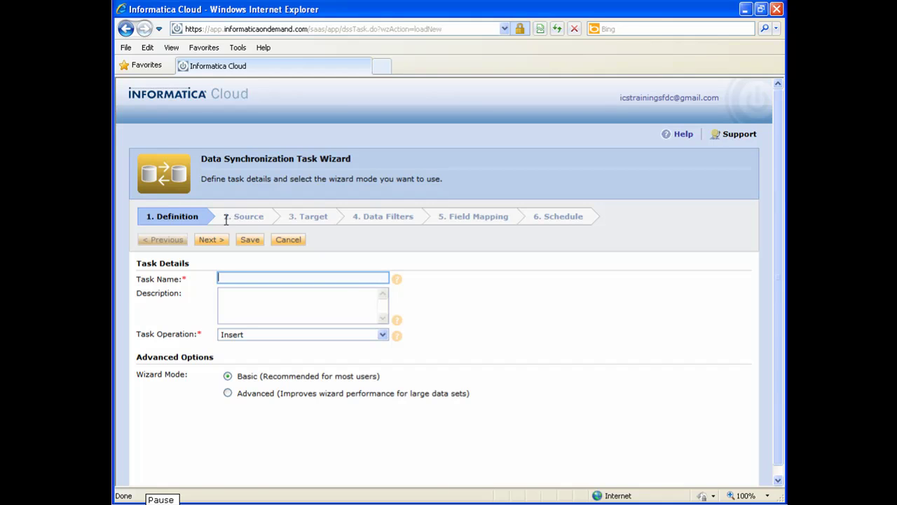
- Name the task 'My First Task' with Insert operation and advance to the Source step
type("My First Task")
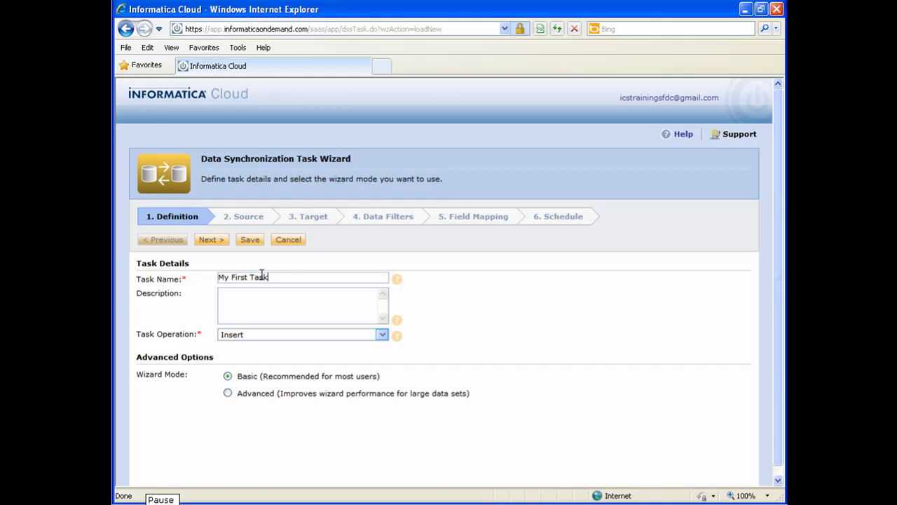
left_click(326, 334)
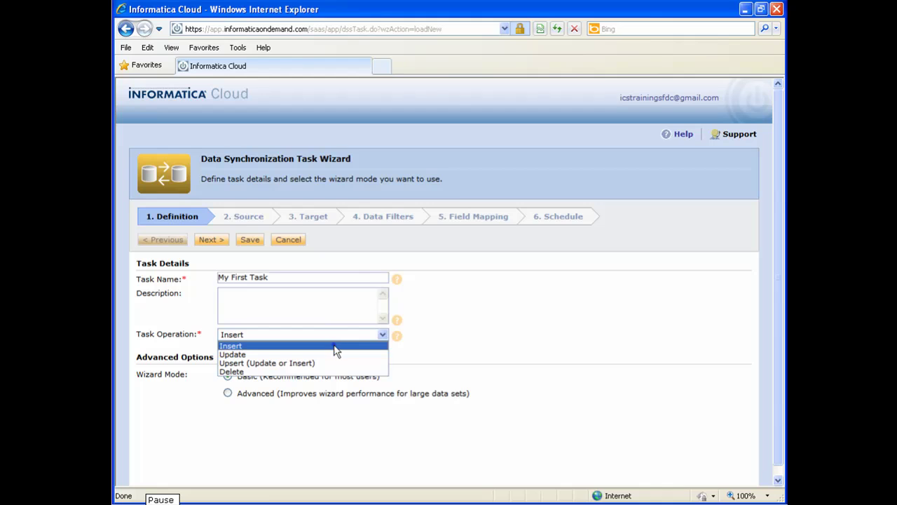
left_click(336, 346)
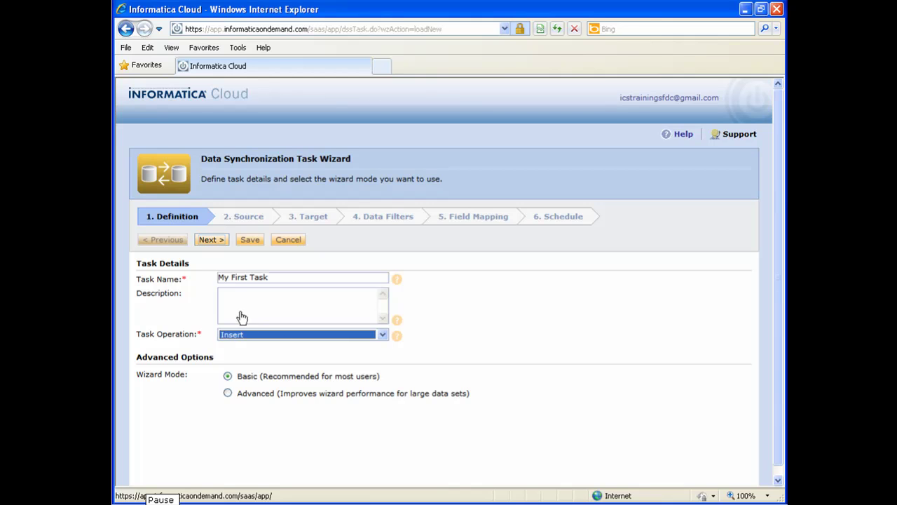
left_click(218, 241)
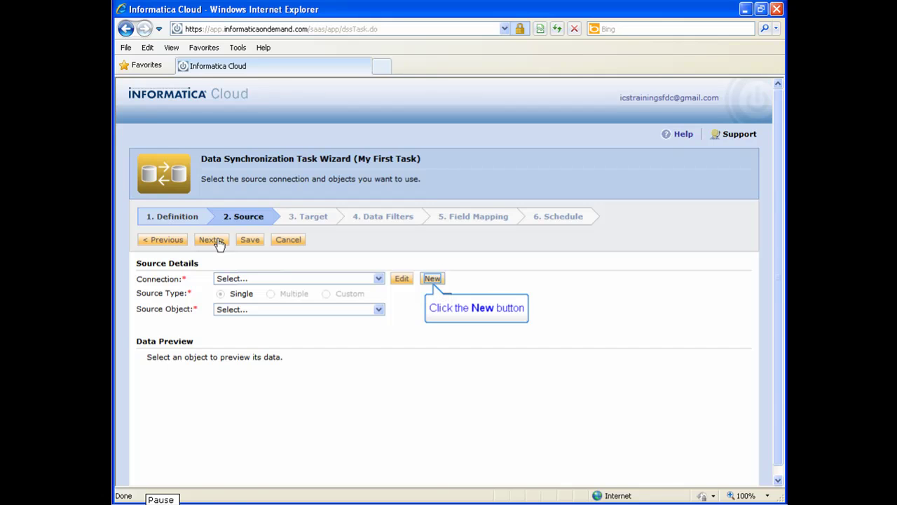
- Open a New Connection dialog and name the source connection 'My Data Files'
left_click(432, 279)
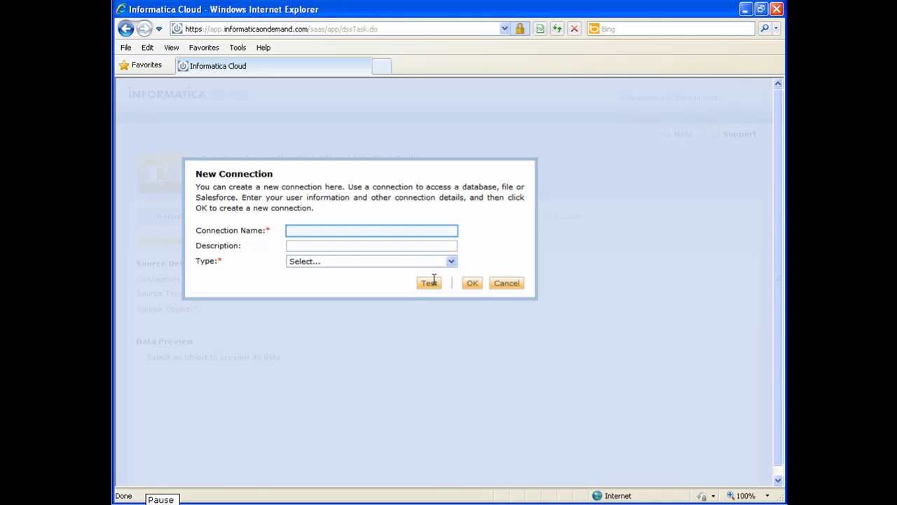
left_click(317, 232)
type("M")
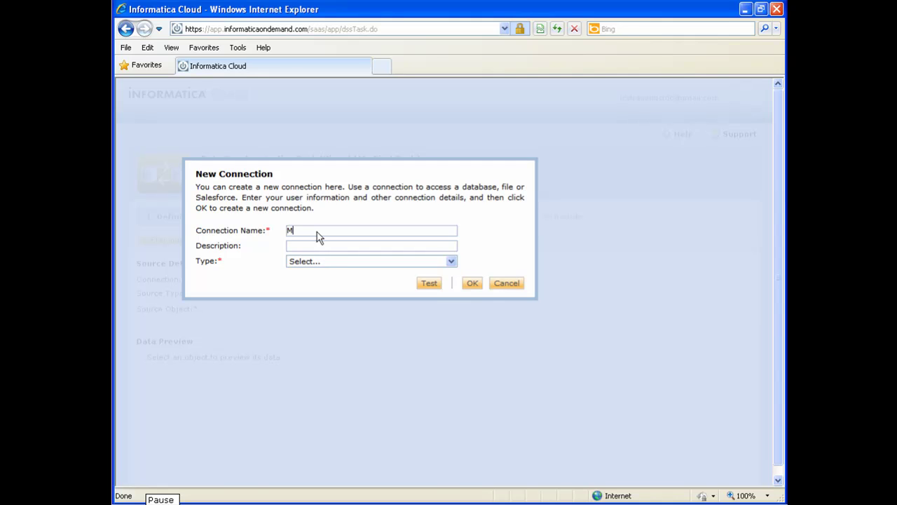
type("y Data Files")
key("Tab")
key("Tab")
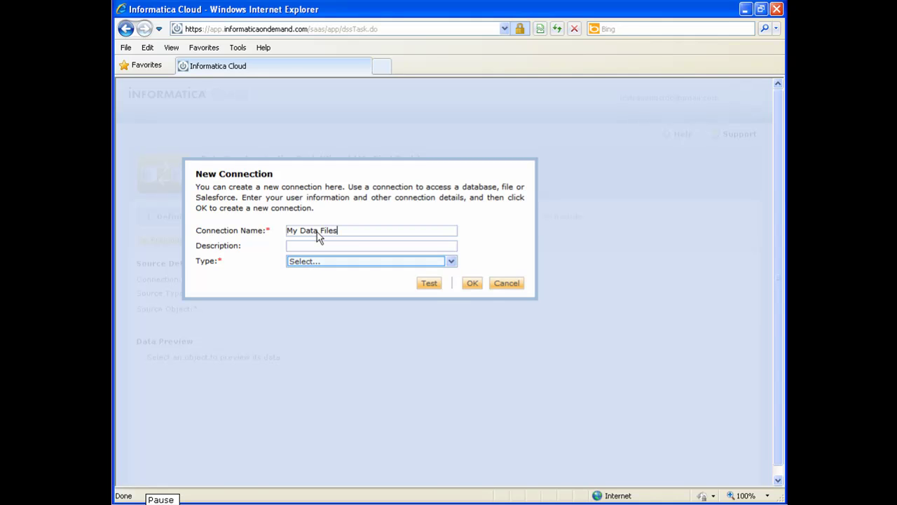
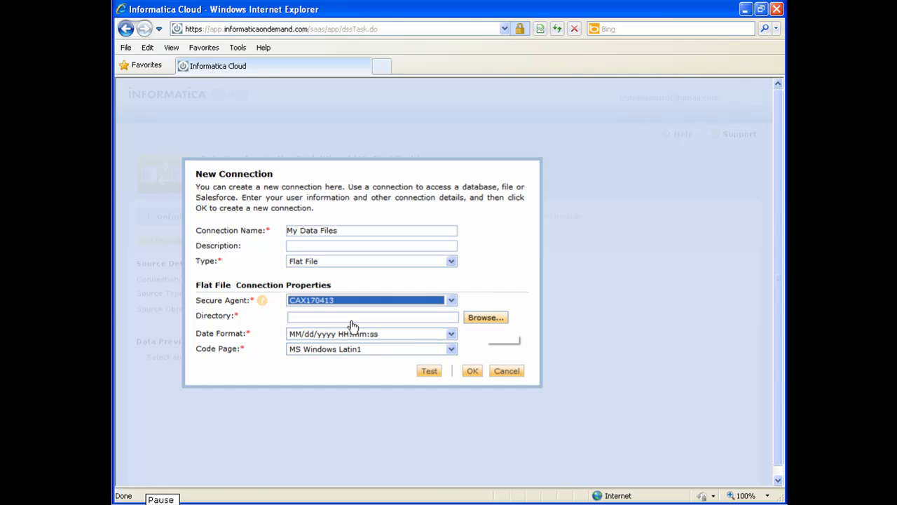
- Set the My Data Files directory to C:\InformaticaDataFiles, test it successfully, and save it
key("Tab")
left_click(486, 319)
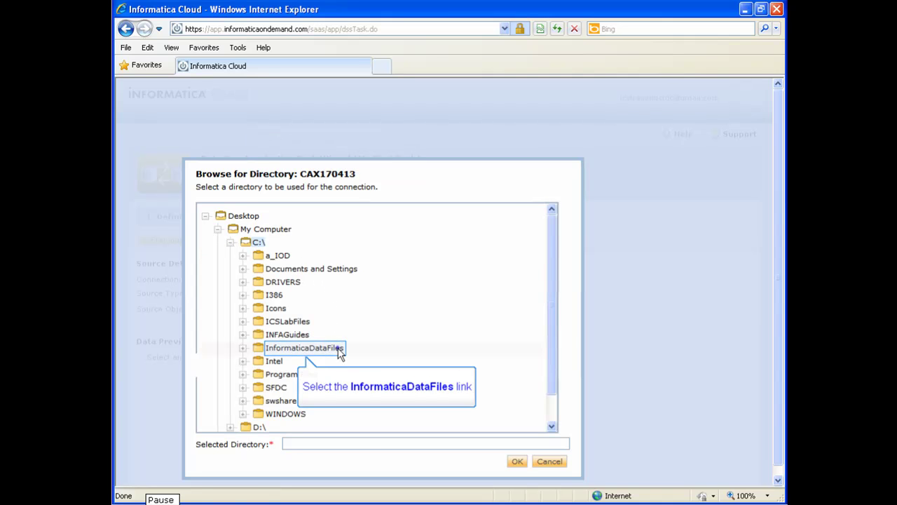
left_click(339, 350)
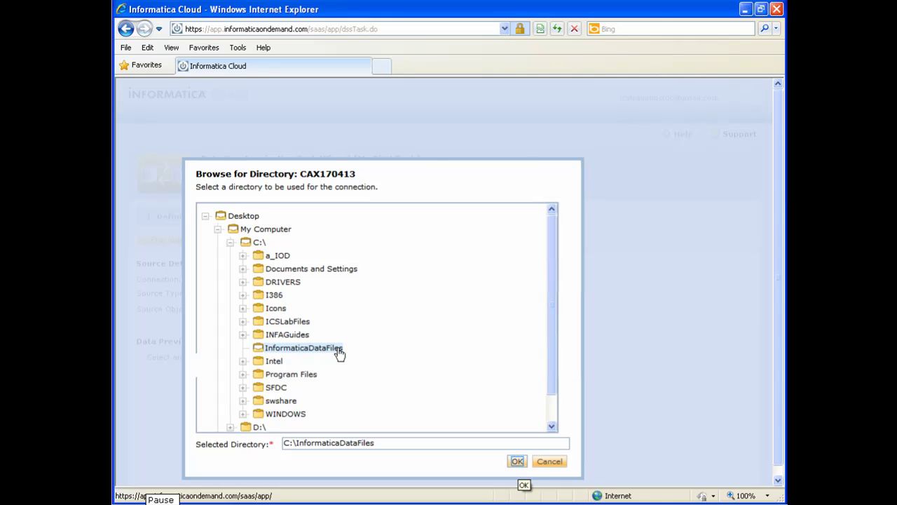
left_click(518, 462)
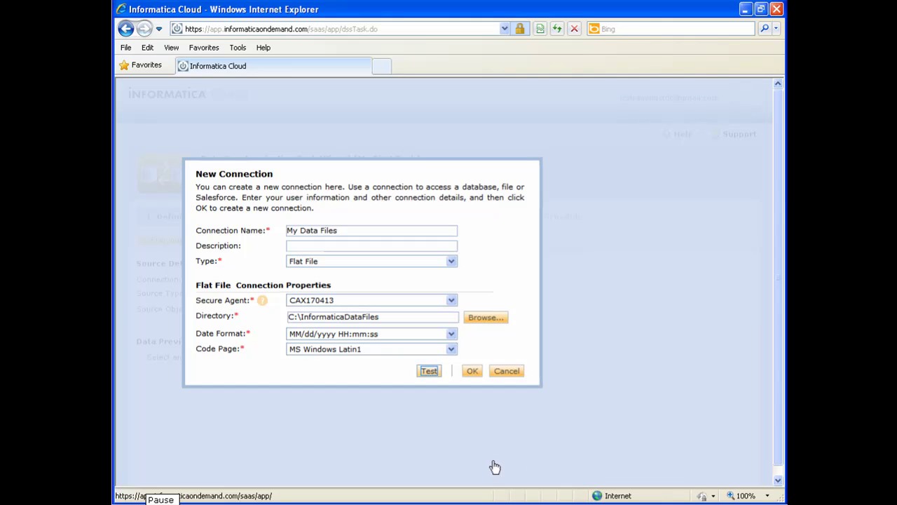
left_click(428, 371)
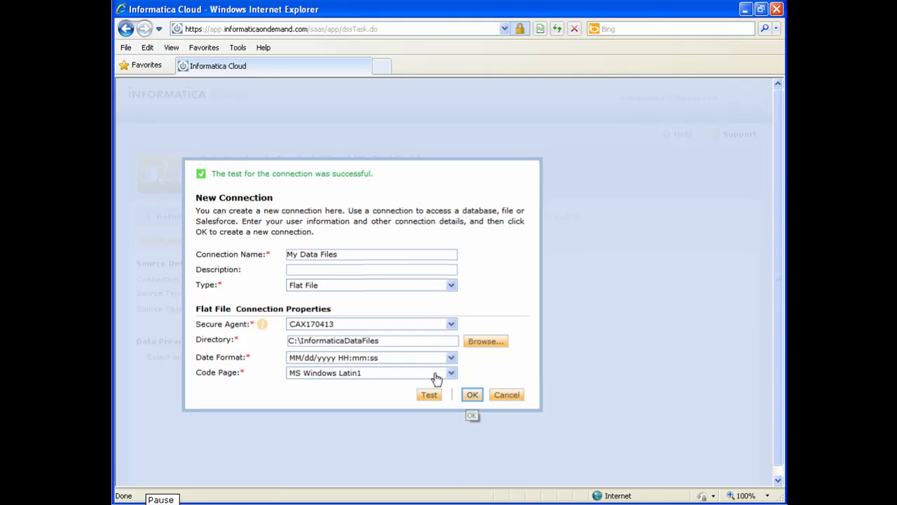
left_click(471, 395)
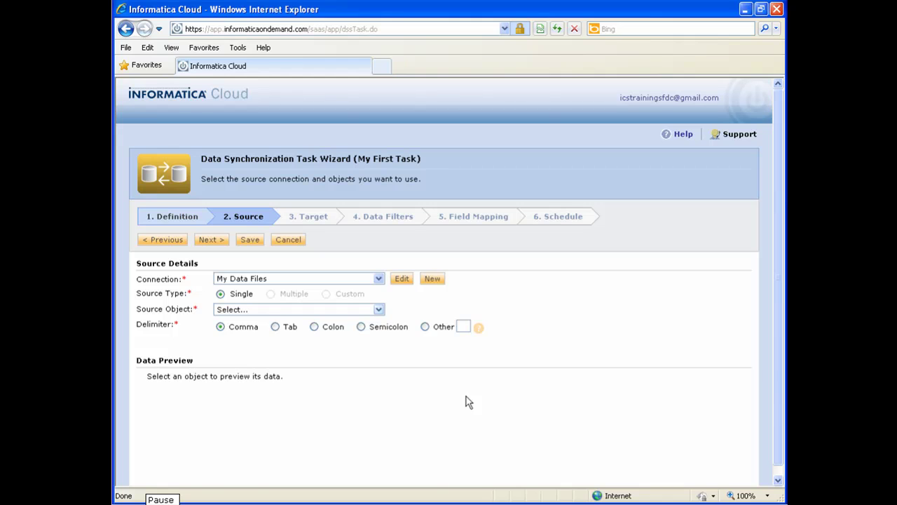
- Choose base_contacts.csv as the source object and continue to the Target step
left_click(379, 310)
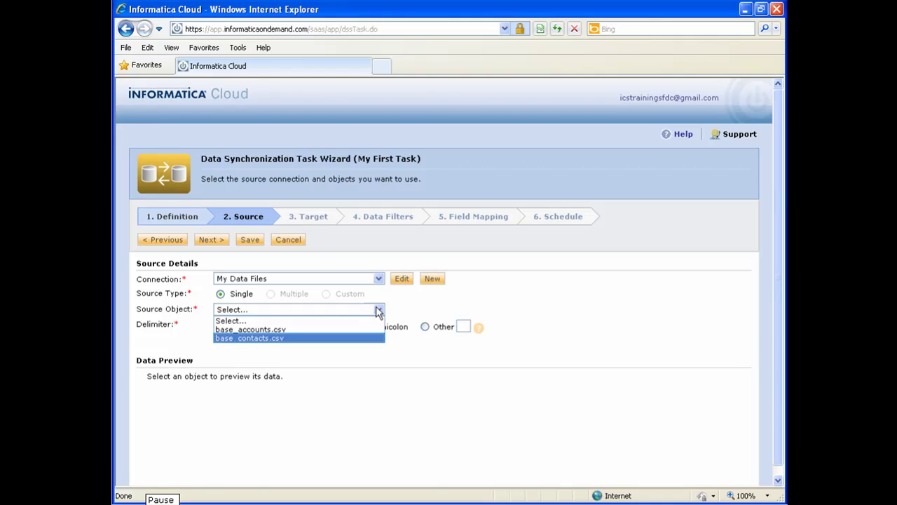
left_click(359, 338)
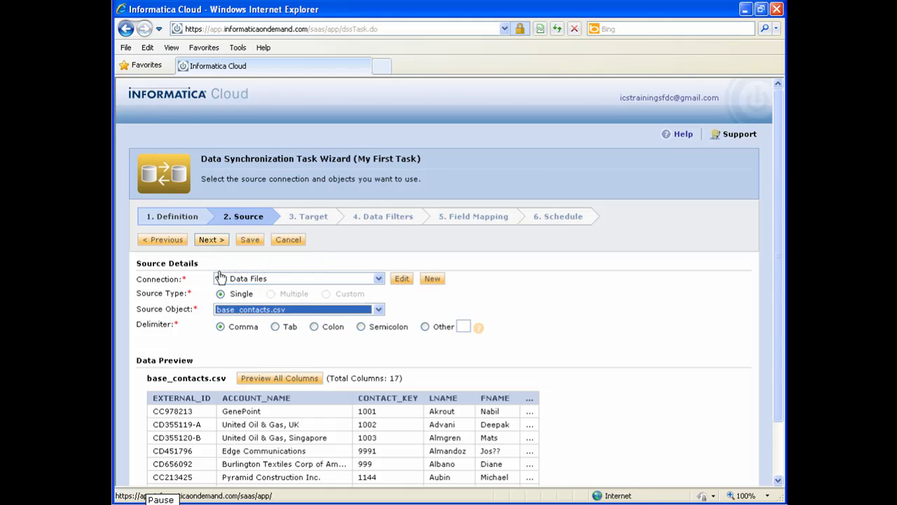
left_click(212, 240)
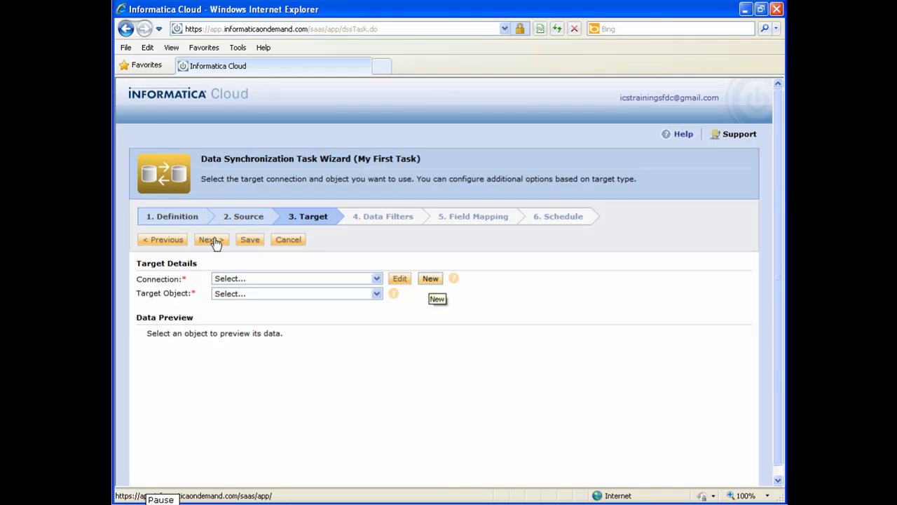
- Create a new target connection named 'My Salesforce Connection' with type Salesforce
key("Tab")
left_click(430, 279)
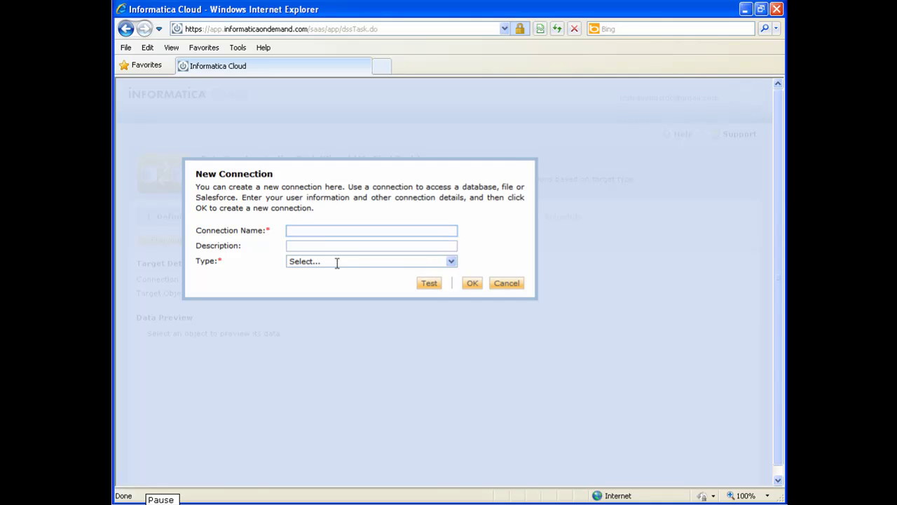
left_click(315, 229)
type("M")
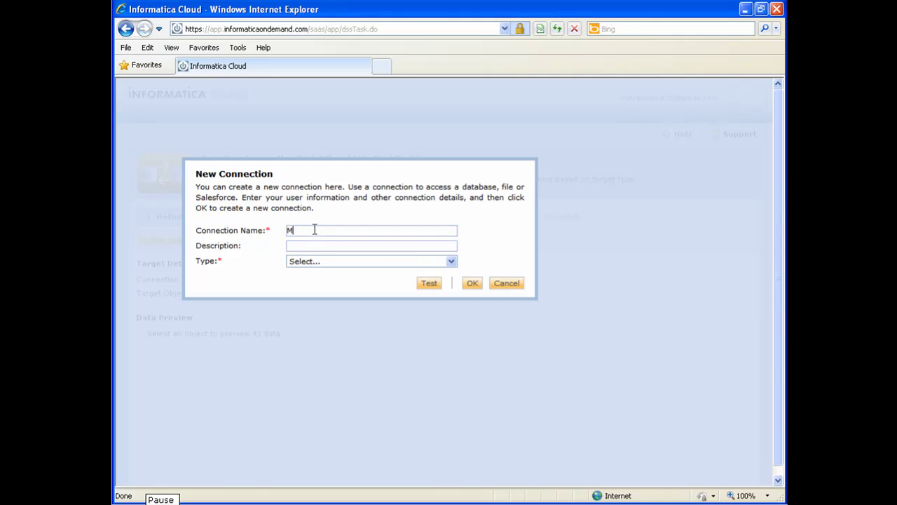
type("y Salesforce Connection")
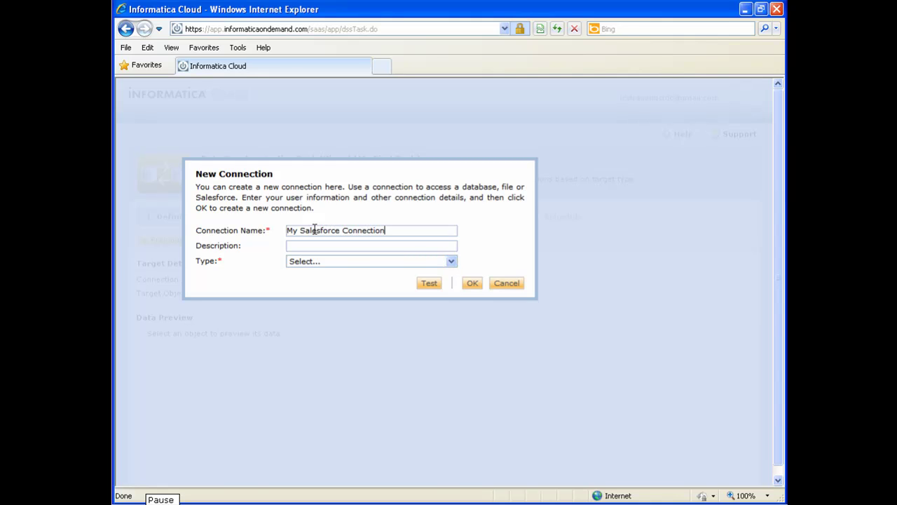
left_click(405, 262)
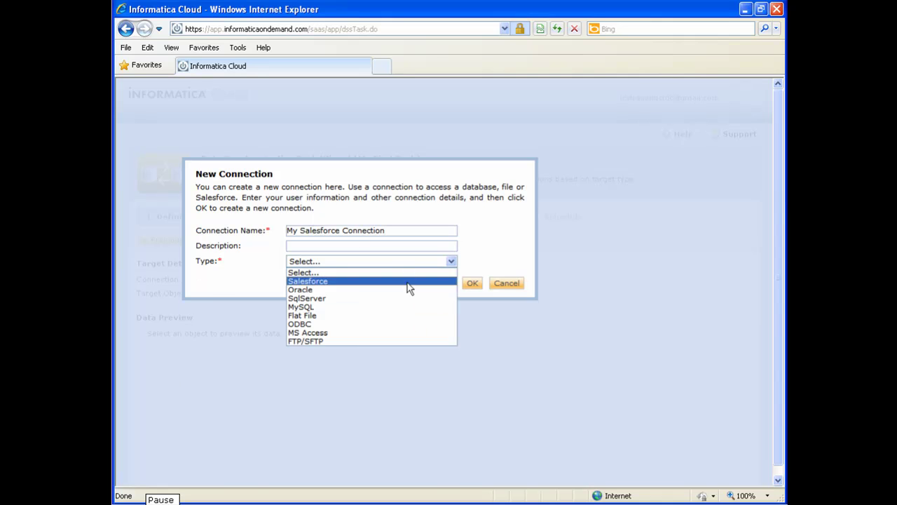
left_click(410, 281)
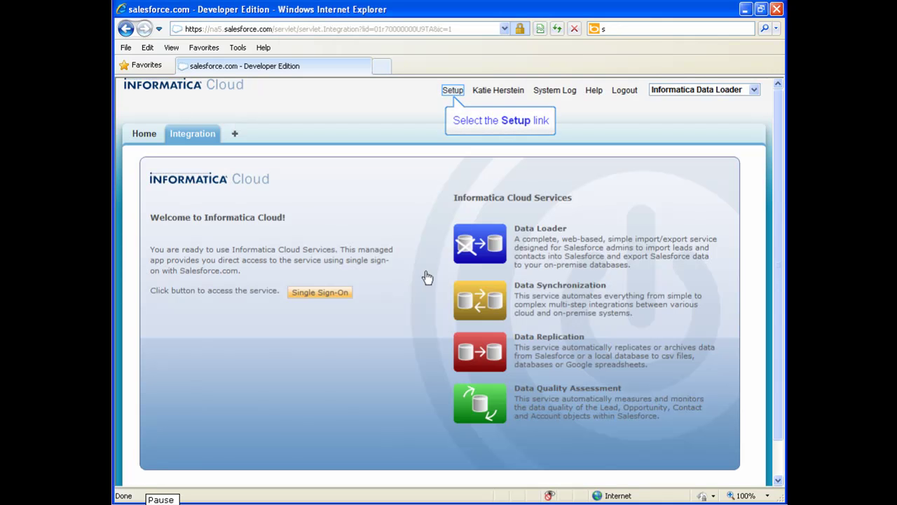
- Reset the Salesforce security token from Setup so a new token is emailed
left_click(453, 91)
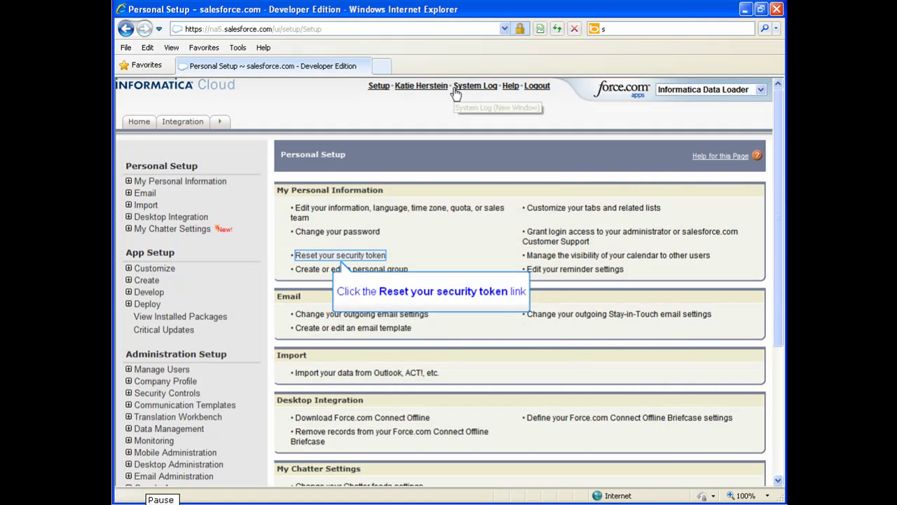
left_click(303, 257)
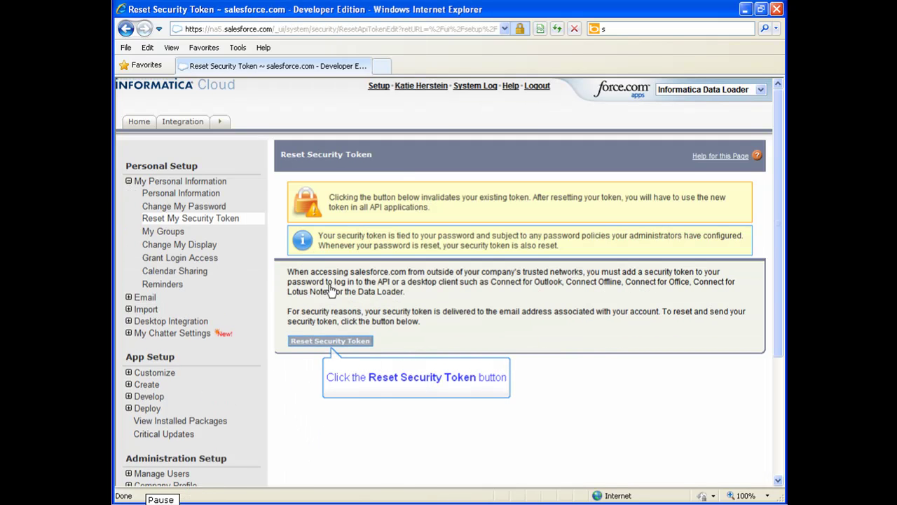
left_click(337, 342)
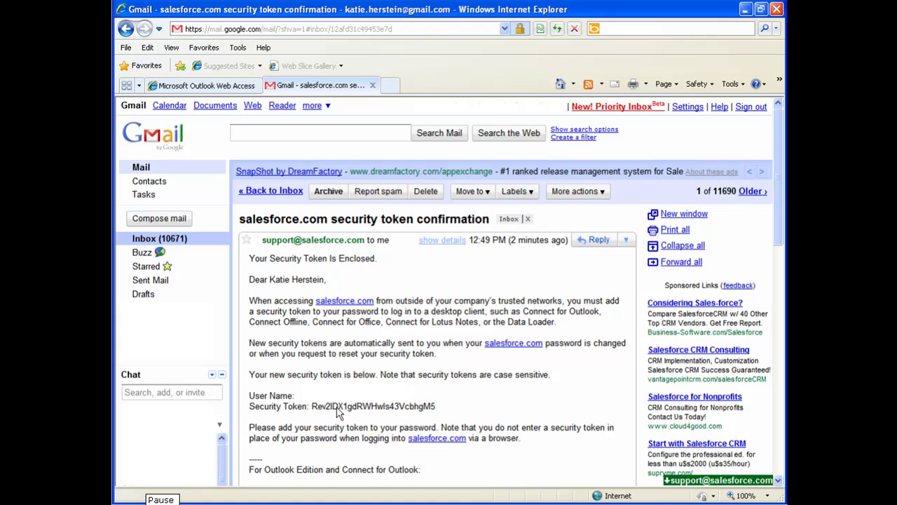
- Copy the new security token from the Gmail message and return to Informatica Cloud
left_click_drag(312, 406, 441, 405)
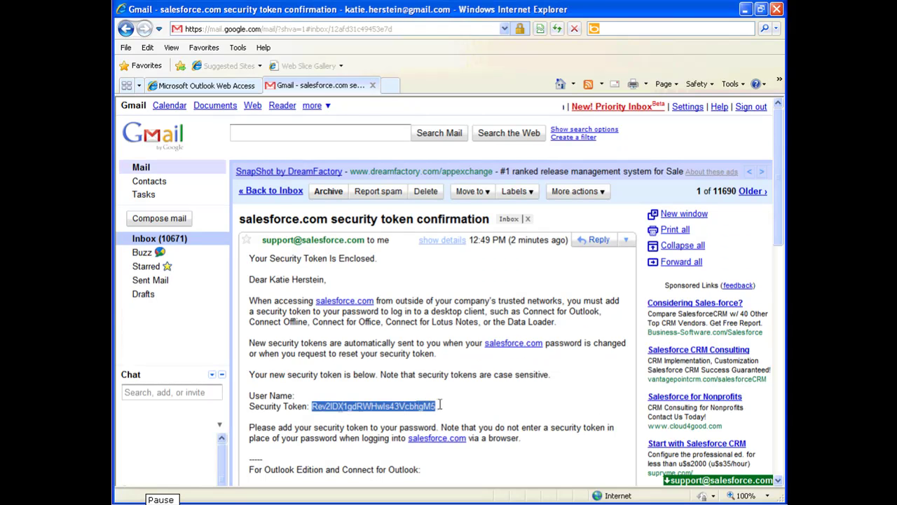
right_click(420, 407)
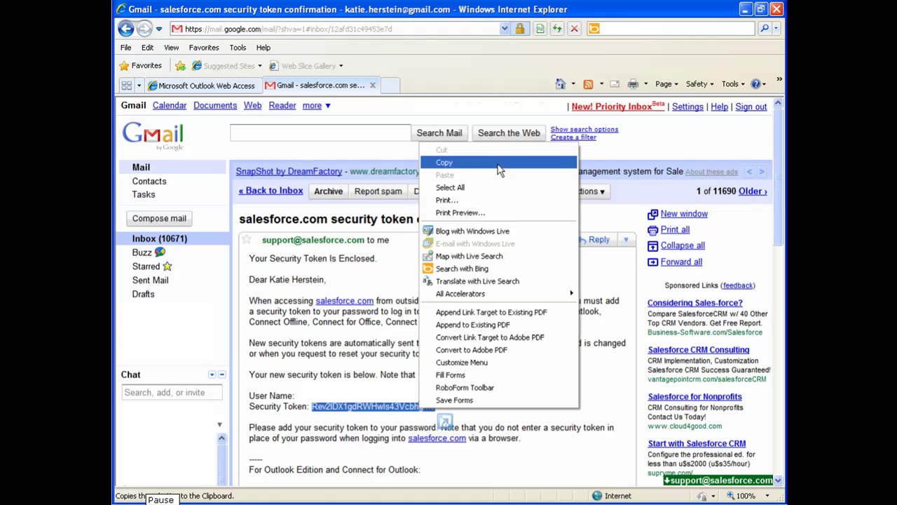
left_click(500, 163)
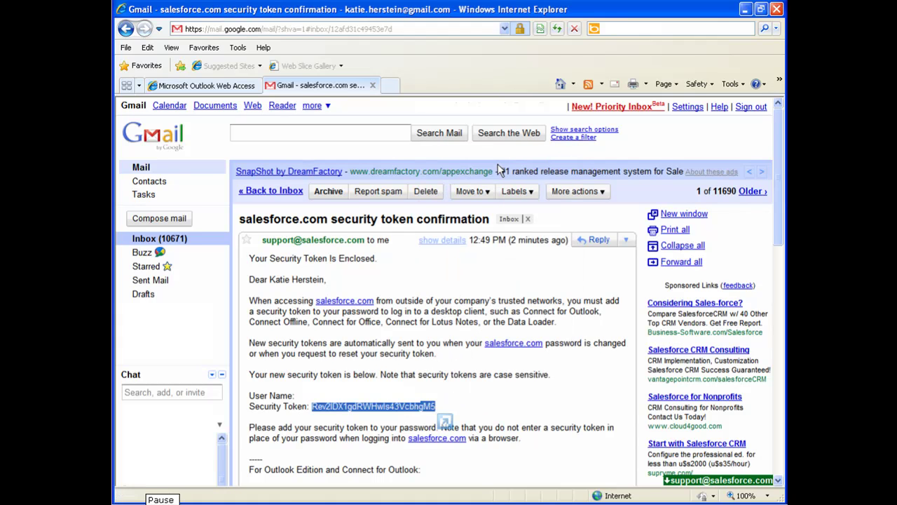
key("alt+Tab")
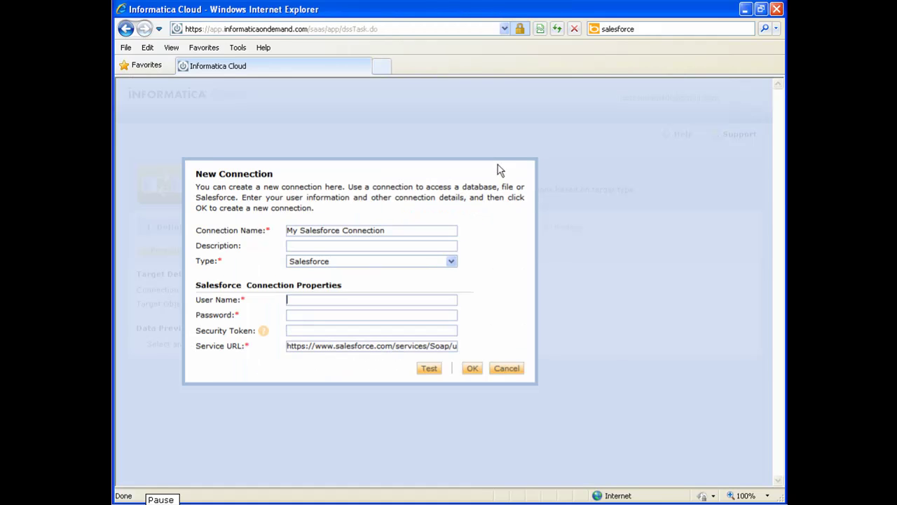
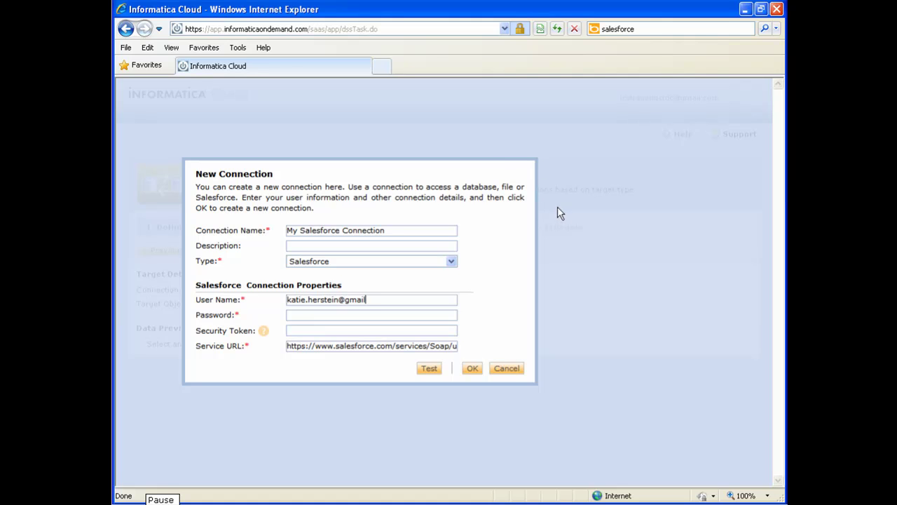
- Enter the Salesforce user name and password, and paste the copied security token
key("Tab")
type("••••••••••")
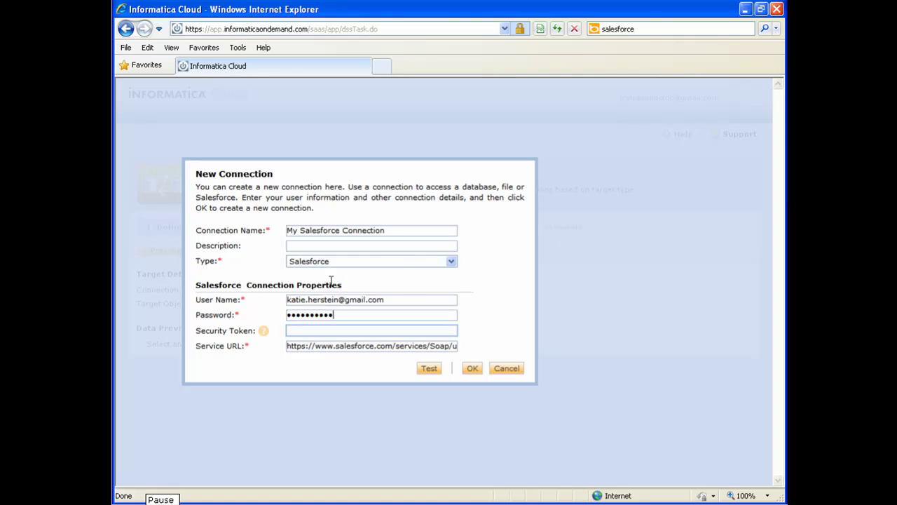
left_click(296, 330)
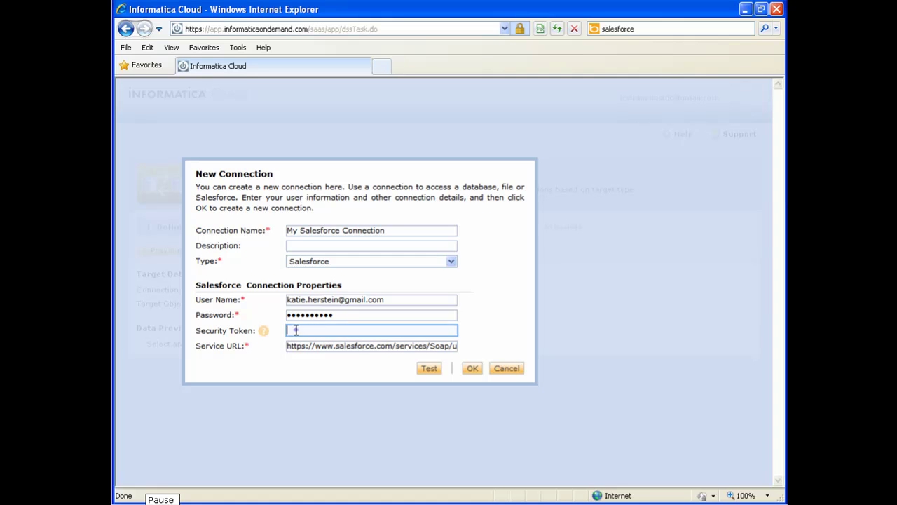
right_click(297, 331)
left_click(337, 378)
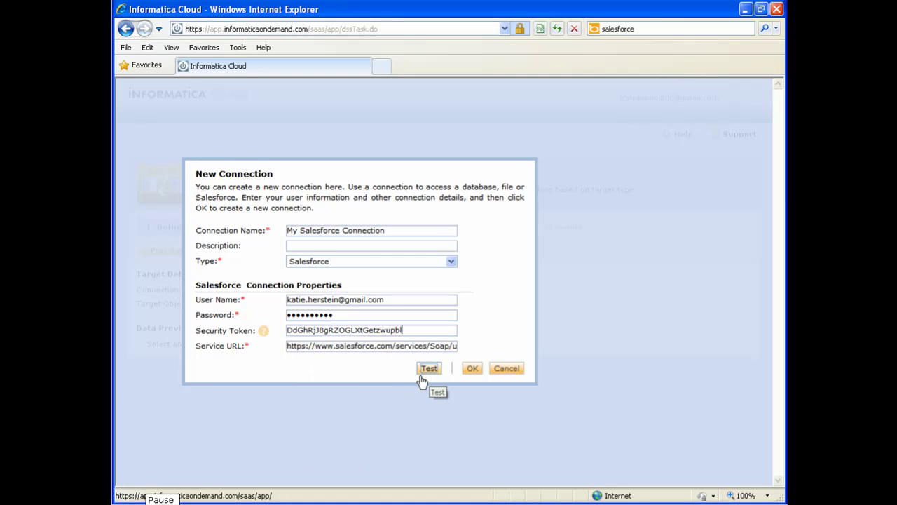
- Test the Salesforce connection successfully and save it
left_click(428, 369)
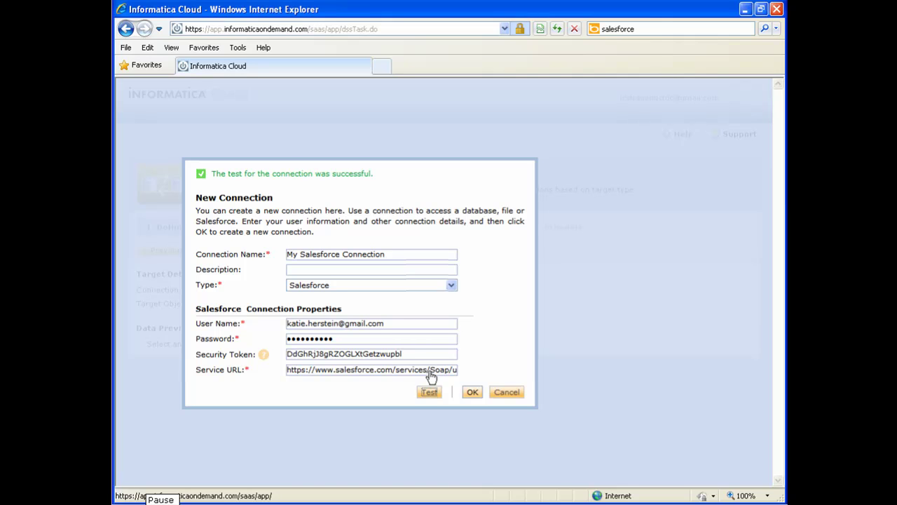
key("Tab")
left_click(469, 393)
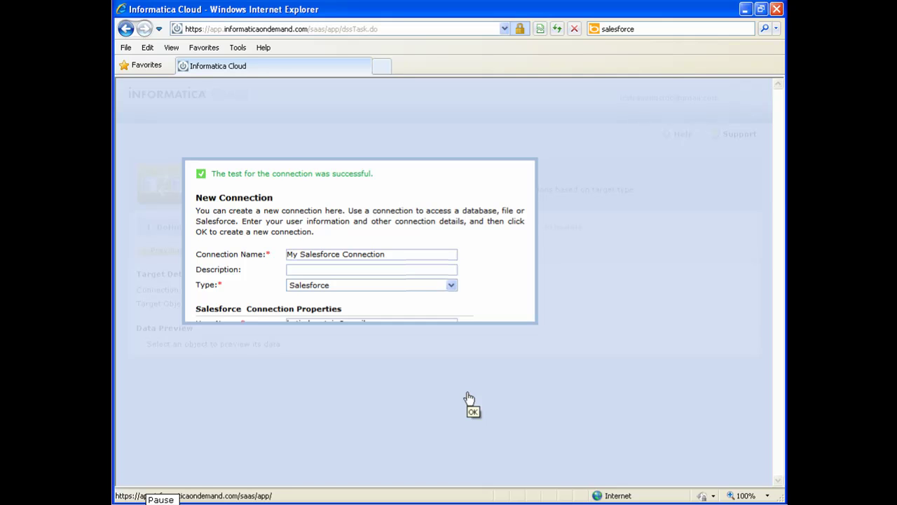
- Select Contact as the target object and advance past Data Filters to Field Mapping
left_click(376, 305)
scroll(336, 345, "down", 10)
scroll(337, 346, "down", 4)
scroll(334, 347, "down", 3)
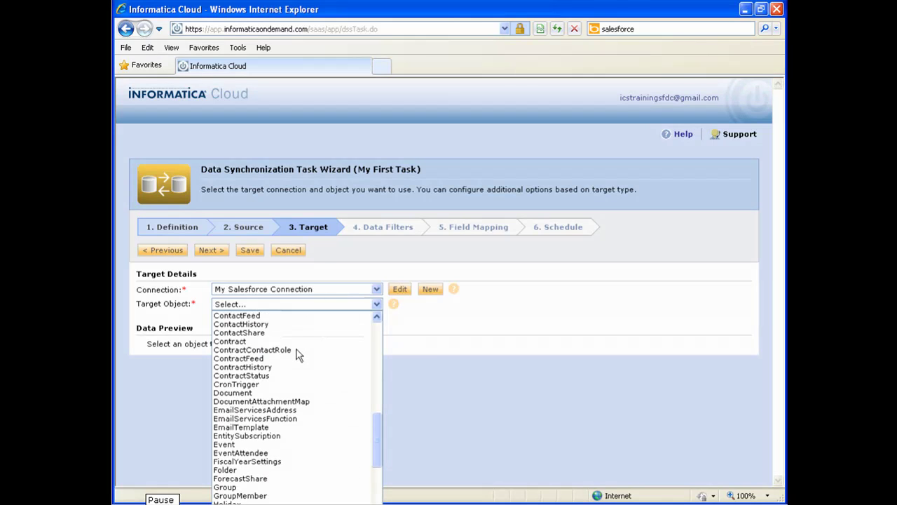
scroll(297, 349, "up", 1)
scroll(296, 349, "down", 1)
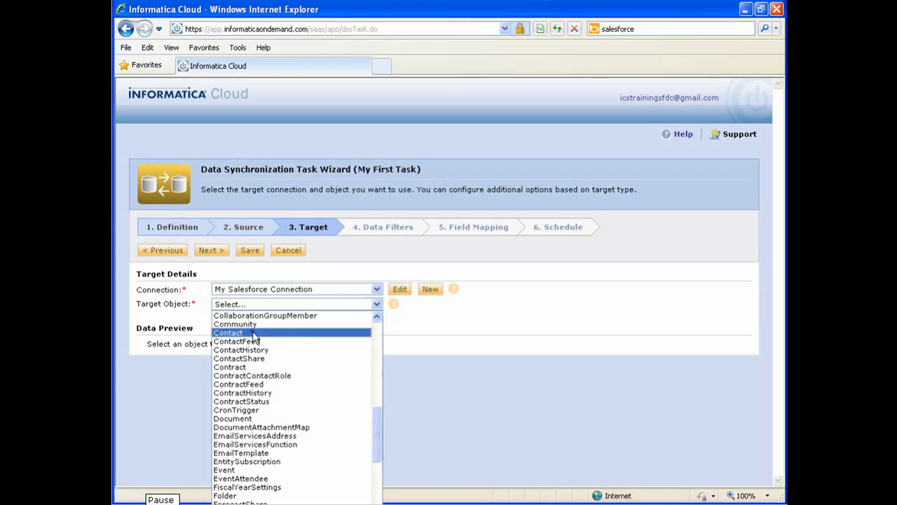
left_click(252, 332)
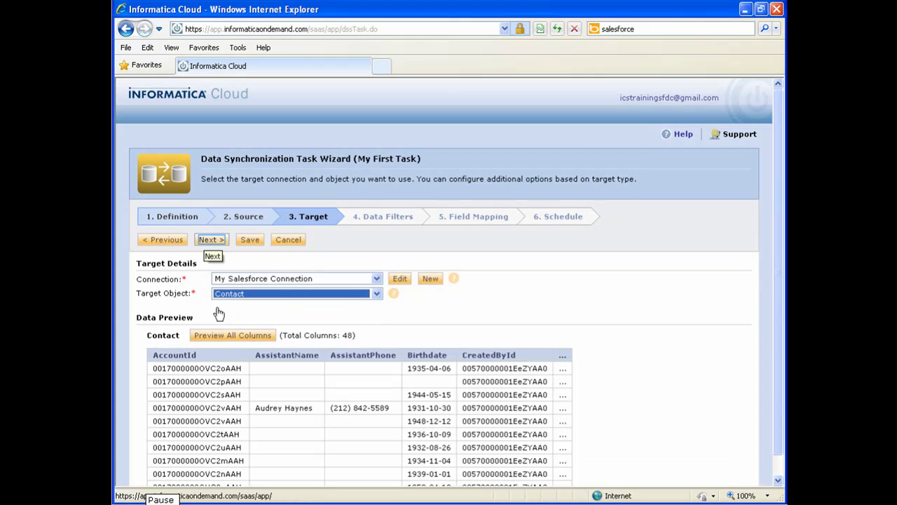
left_click(206, 241)
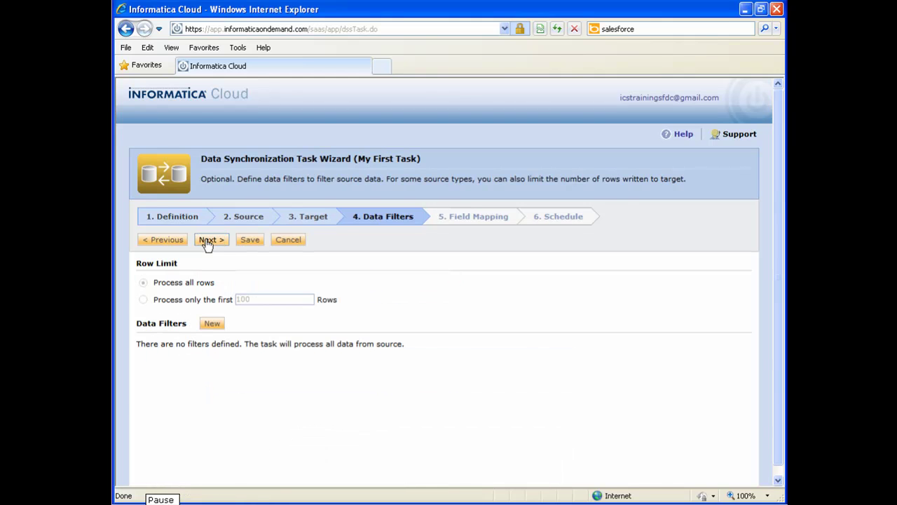
left_click(209, 240)
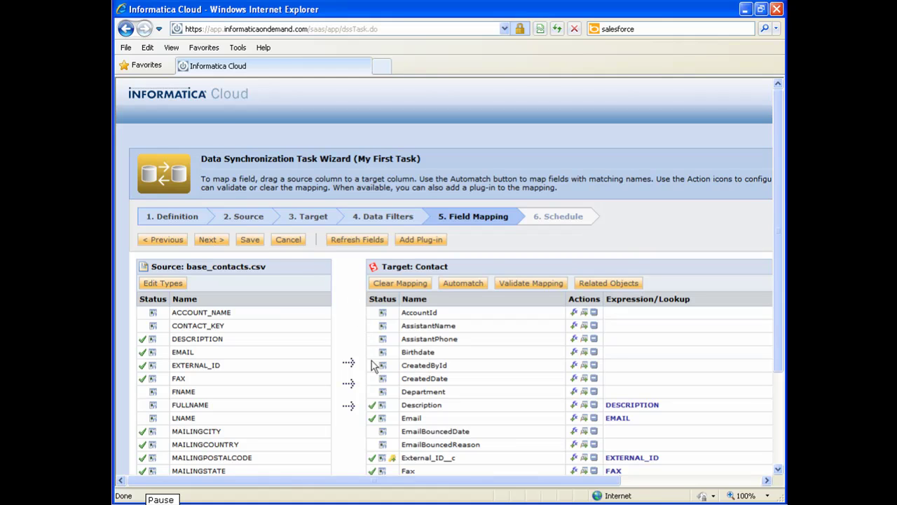
- Map FNAME to FirstName, LNAME to LastName, FULLNAME to Name, then continue to Schedule
scroll(373, 384, "down", 4)
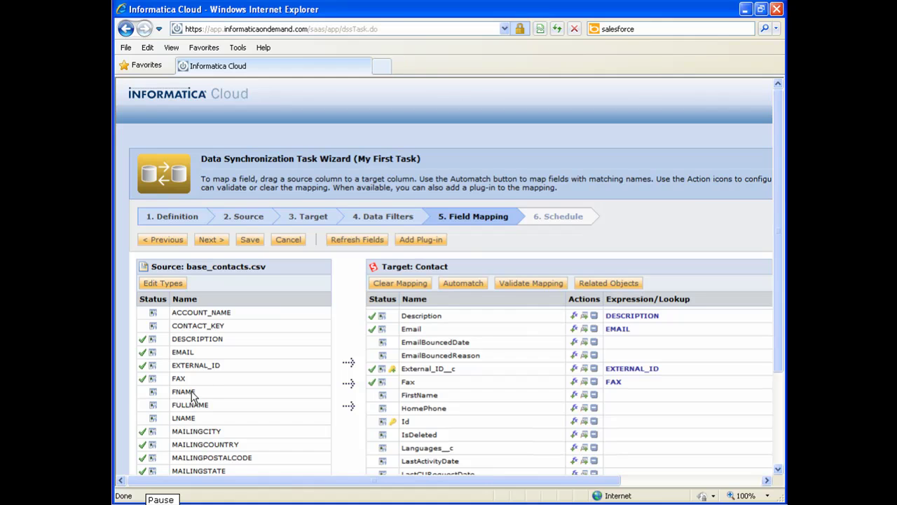
left_click_drag(197, 393, 404, 403)
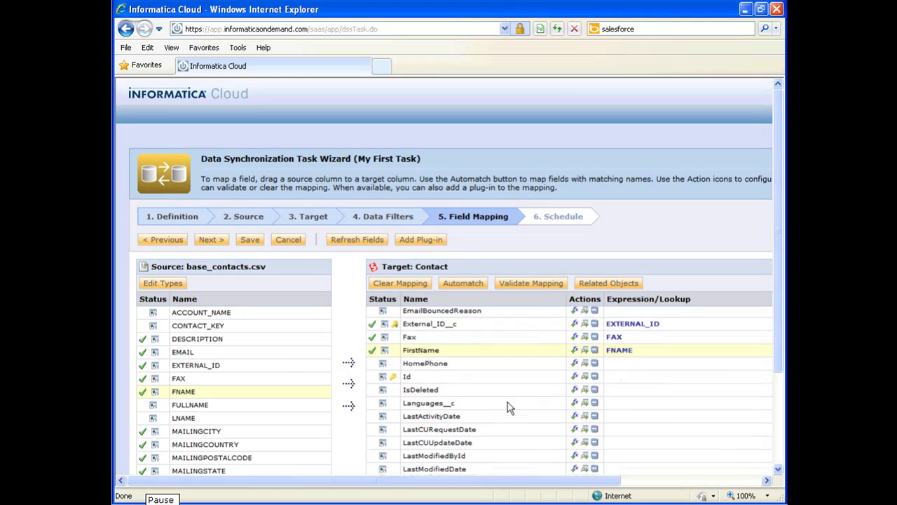
scroll(504, 405, "down", 1)
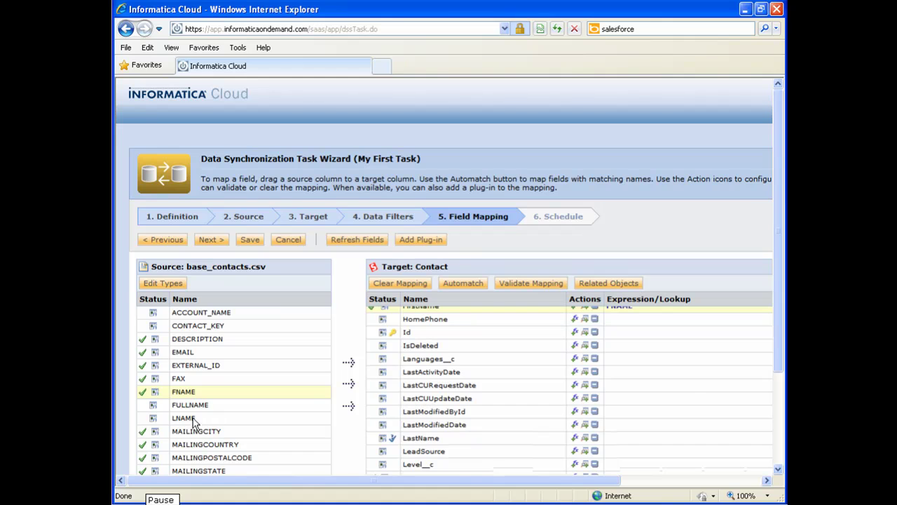
left_click_drag(197, 419, 415, 440)
scroll(513, 379, "down", 3)
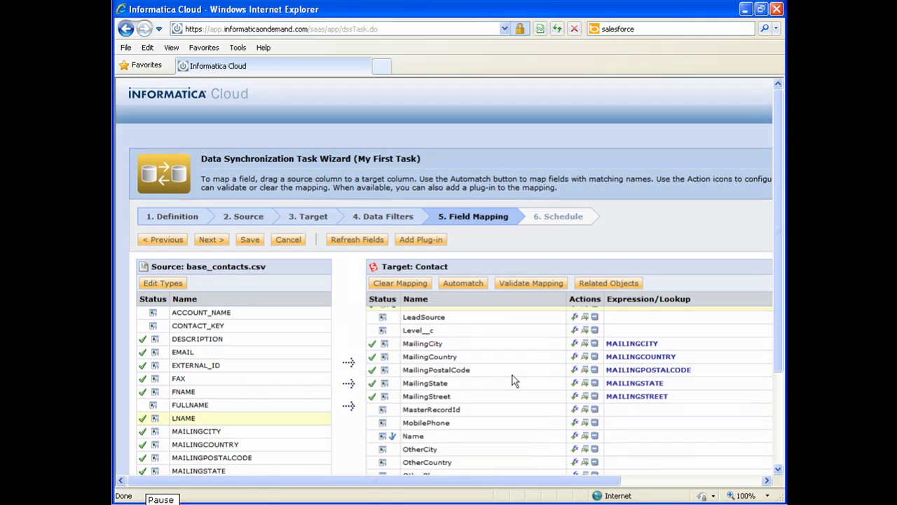
left_click_drag(204, 405, 403, 443)
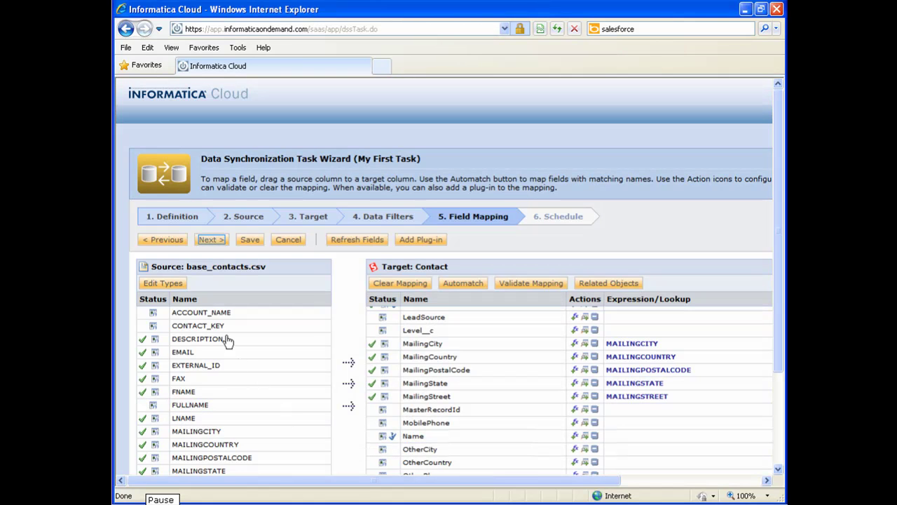
left_click(212, 242)
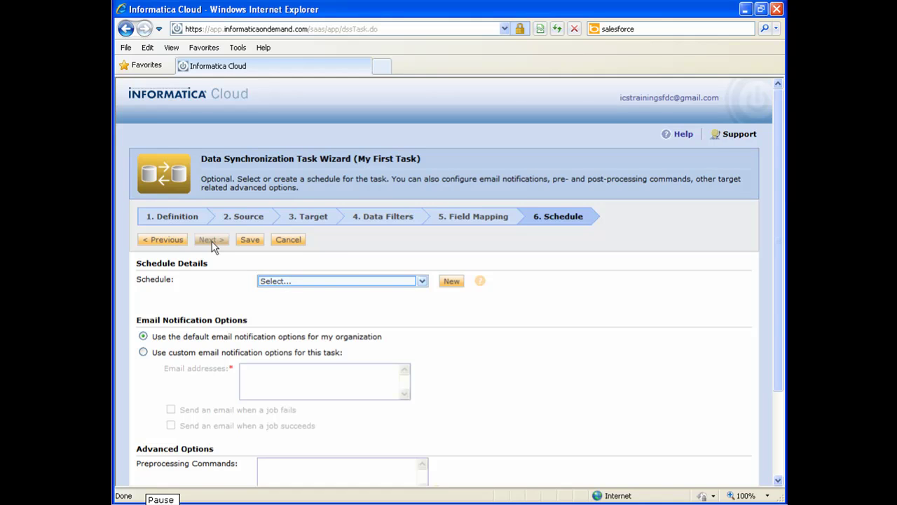
- Give My First Task a Daily schedule, save it, and start Run Now
left_click(370, 283)
left_click(356, 301)
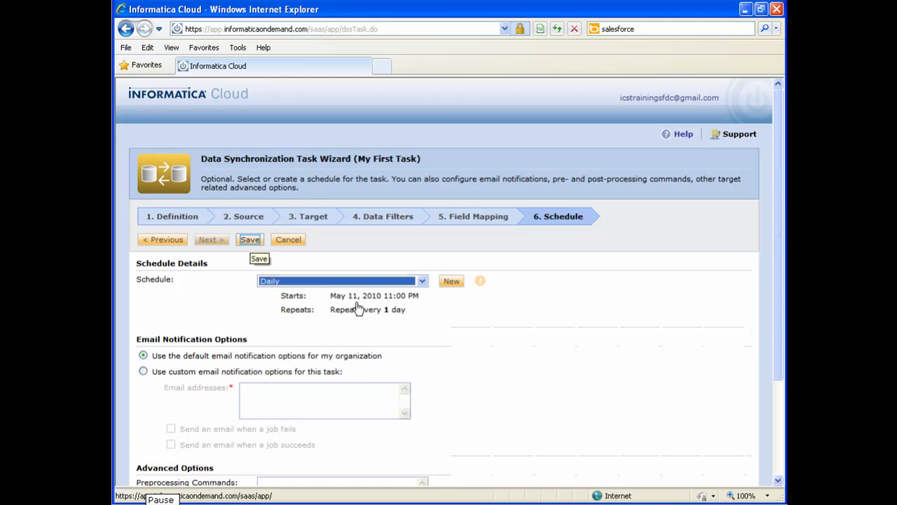
left_click(250, 241)
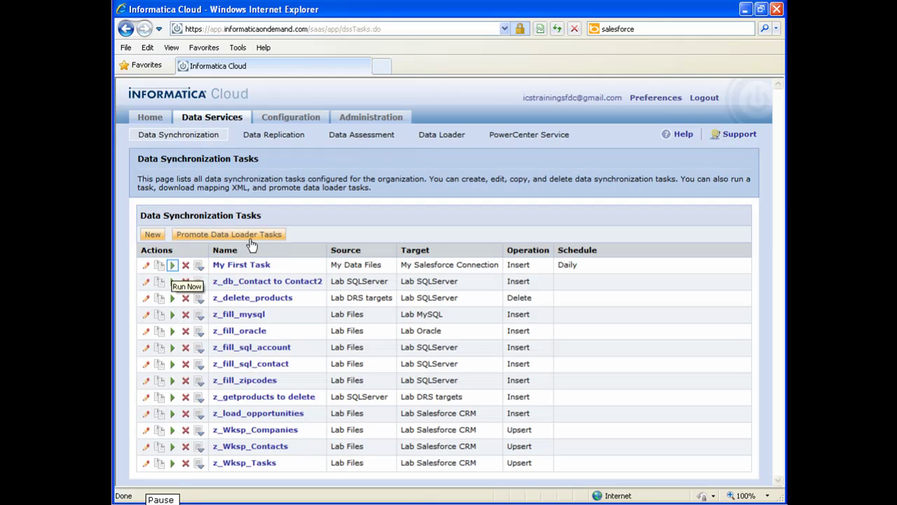
left_click(172, 266)
- Confirm the run and check the Activity Log shows 21 success rows, 0 errors
left_click(494, 363)
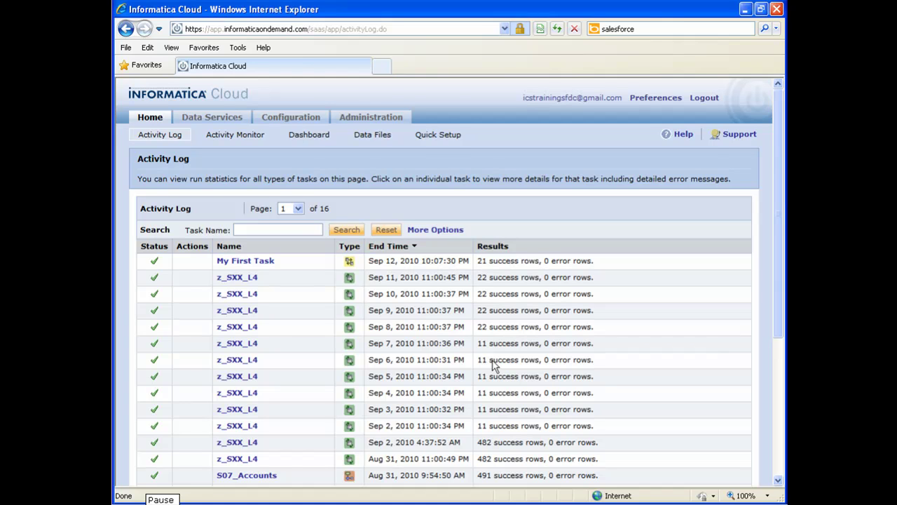
left_click_drag(478, 261, 591, 260)
left_click(591, 264)
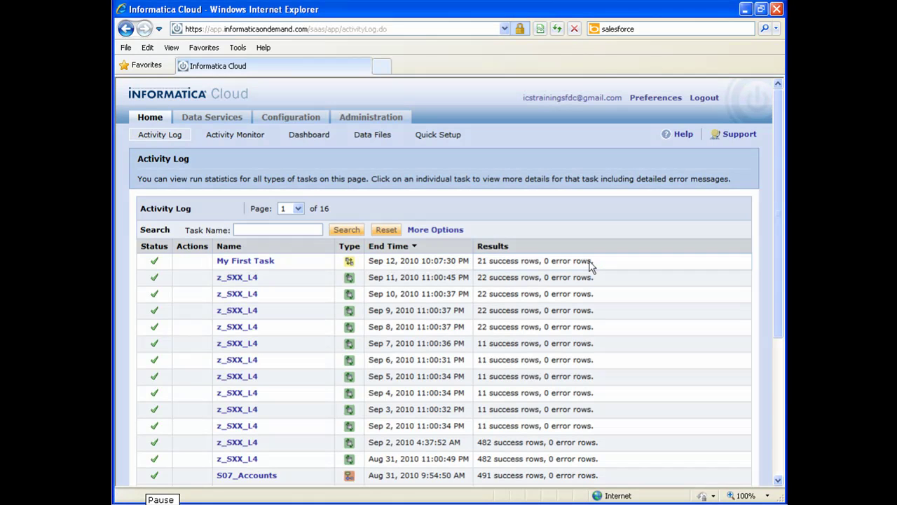